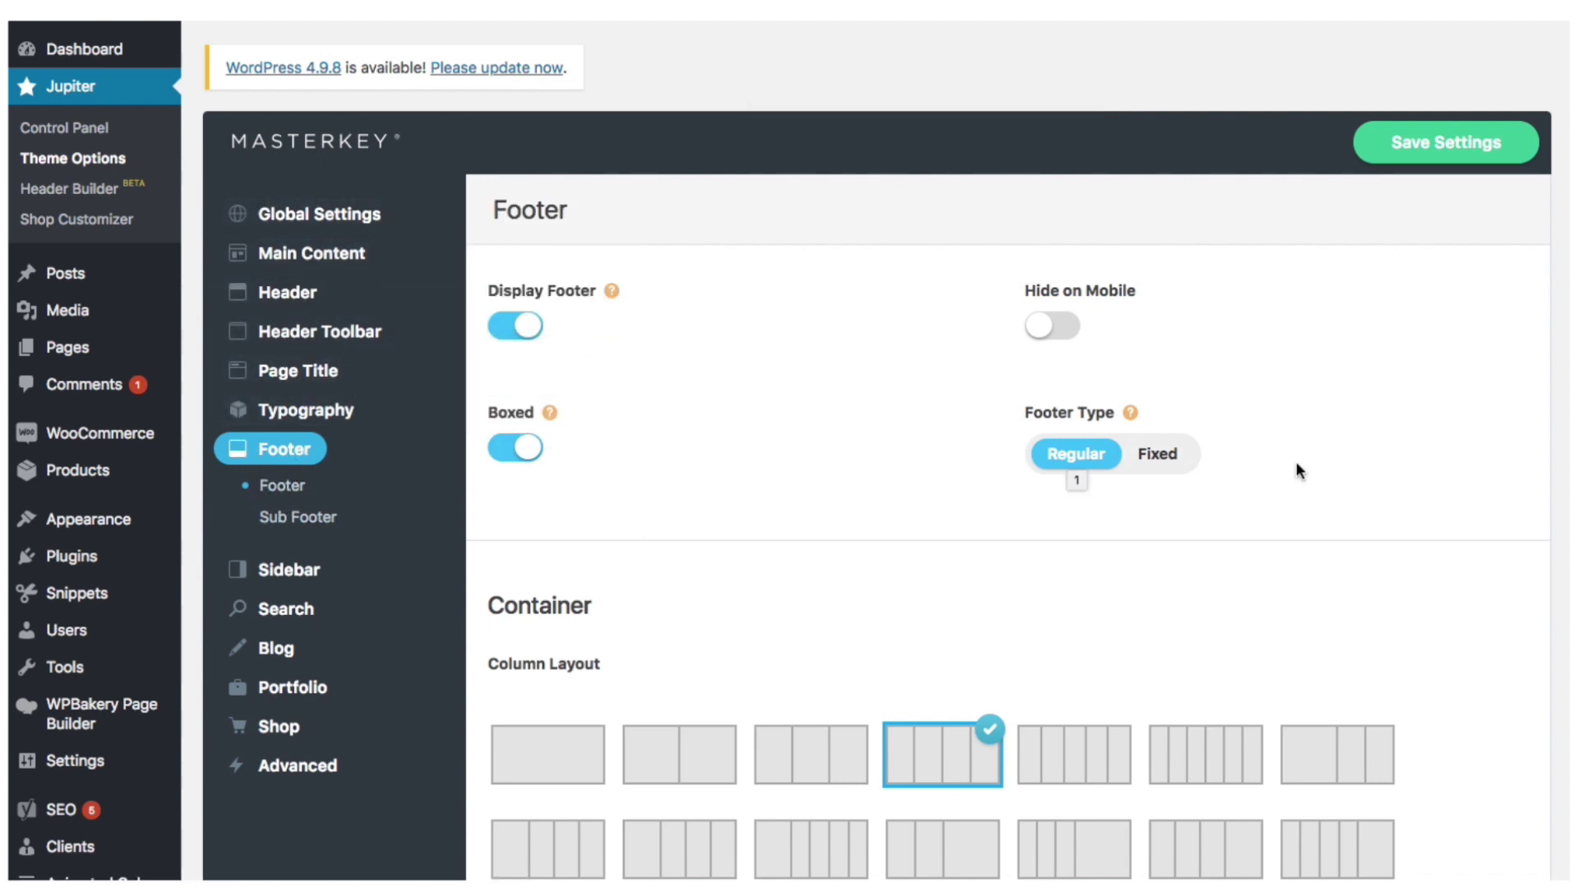
scroll(1473, 489, down, 3)
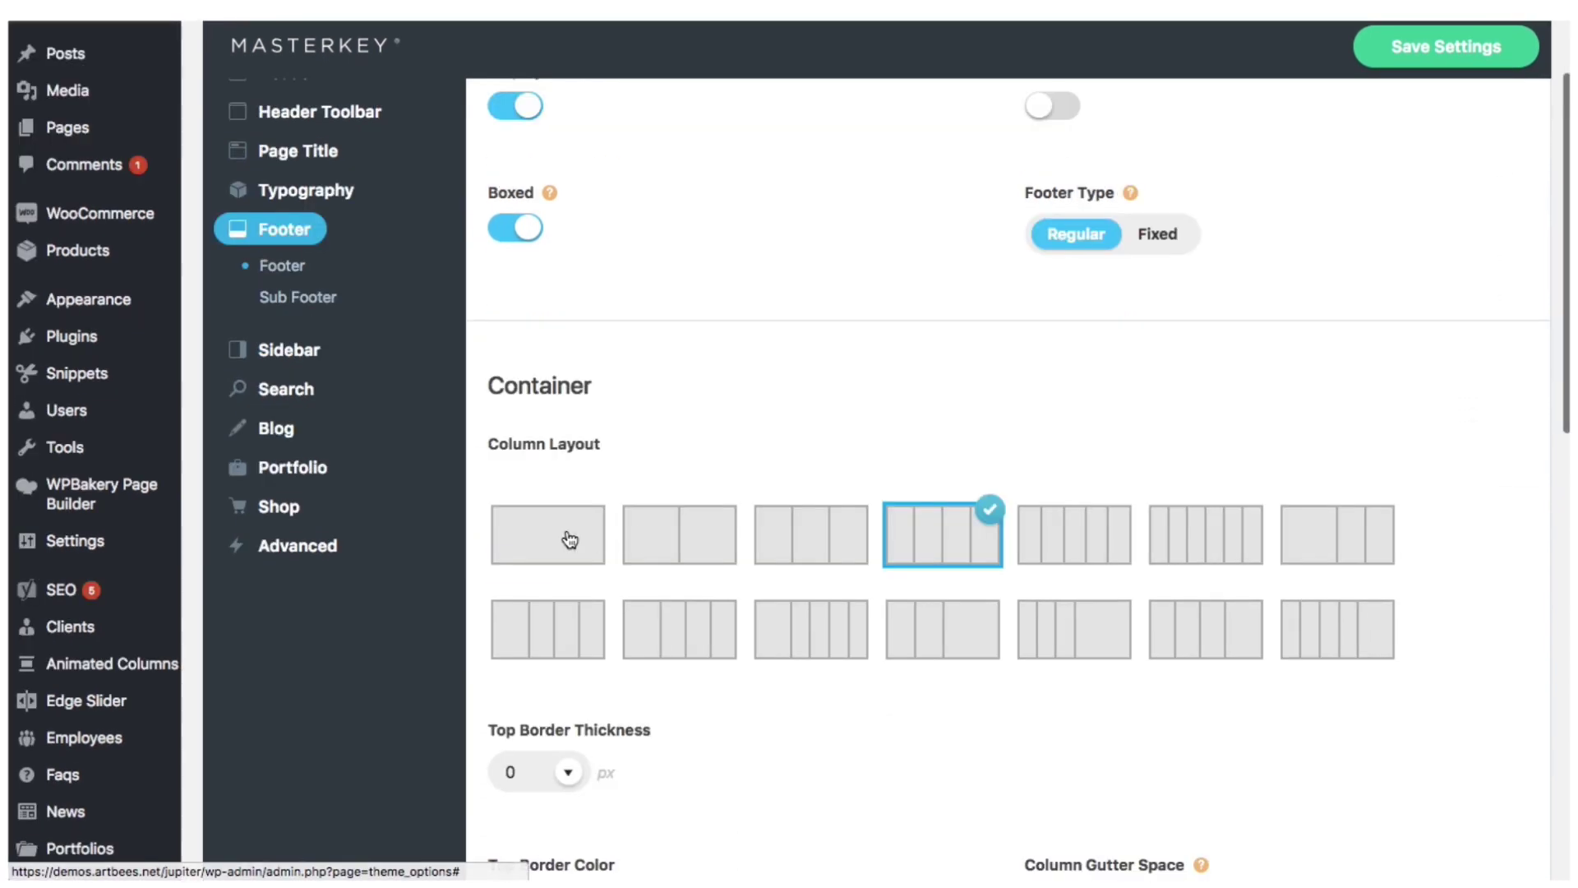
scroll(1379, 543, down, 1)
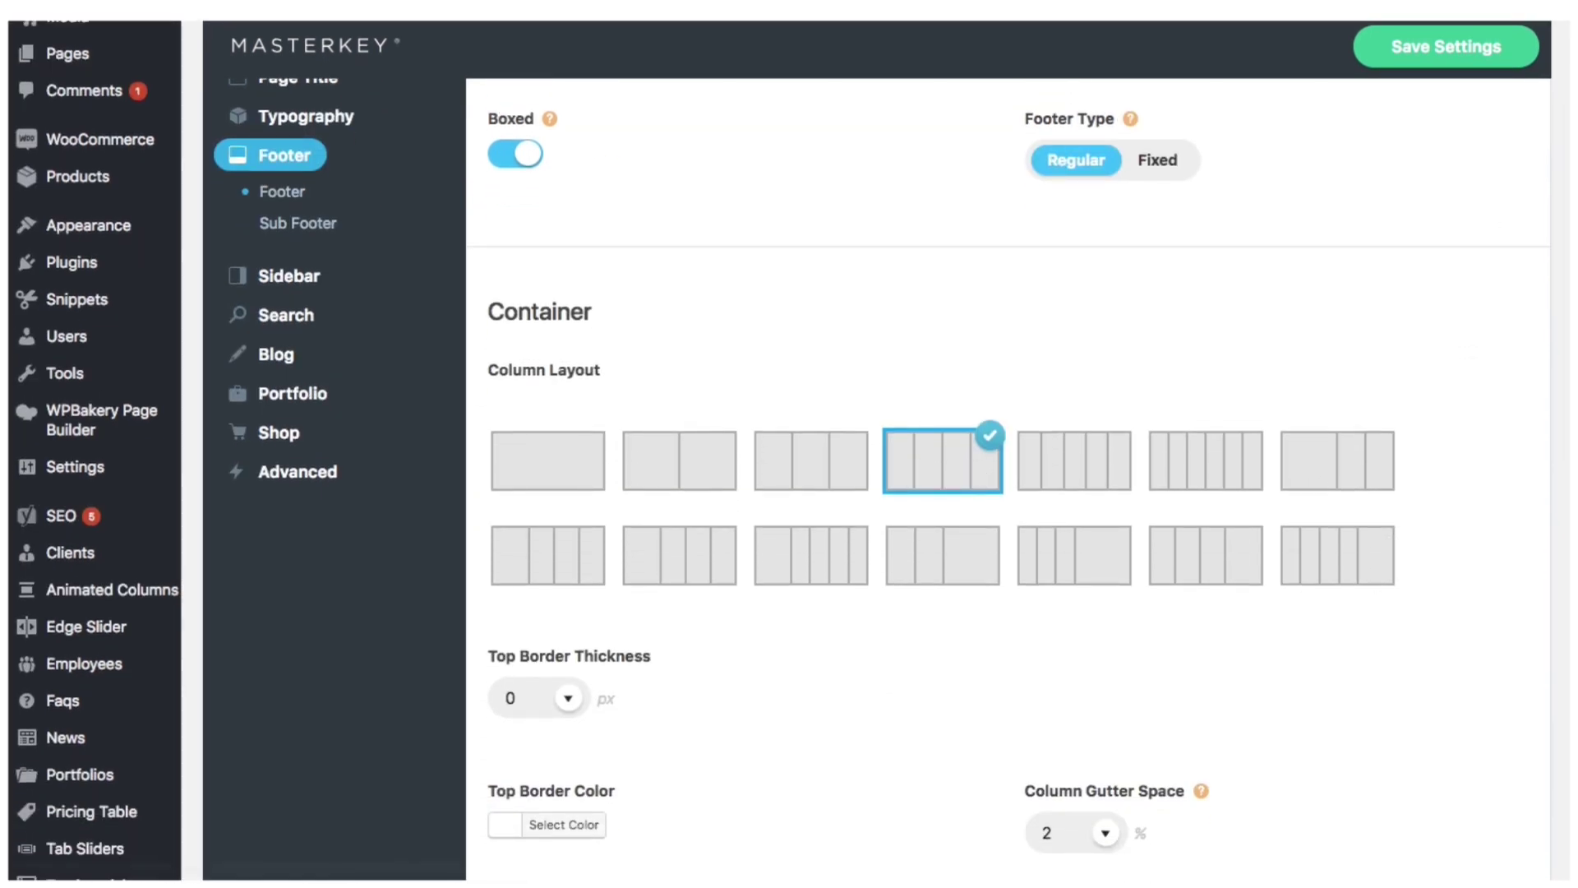
scroll(1050, 497, down, 3)
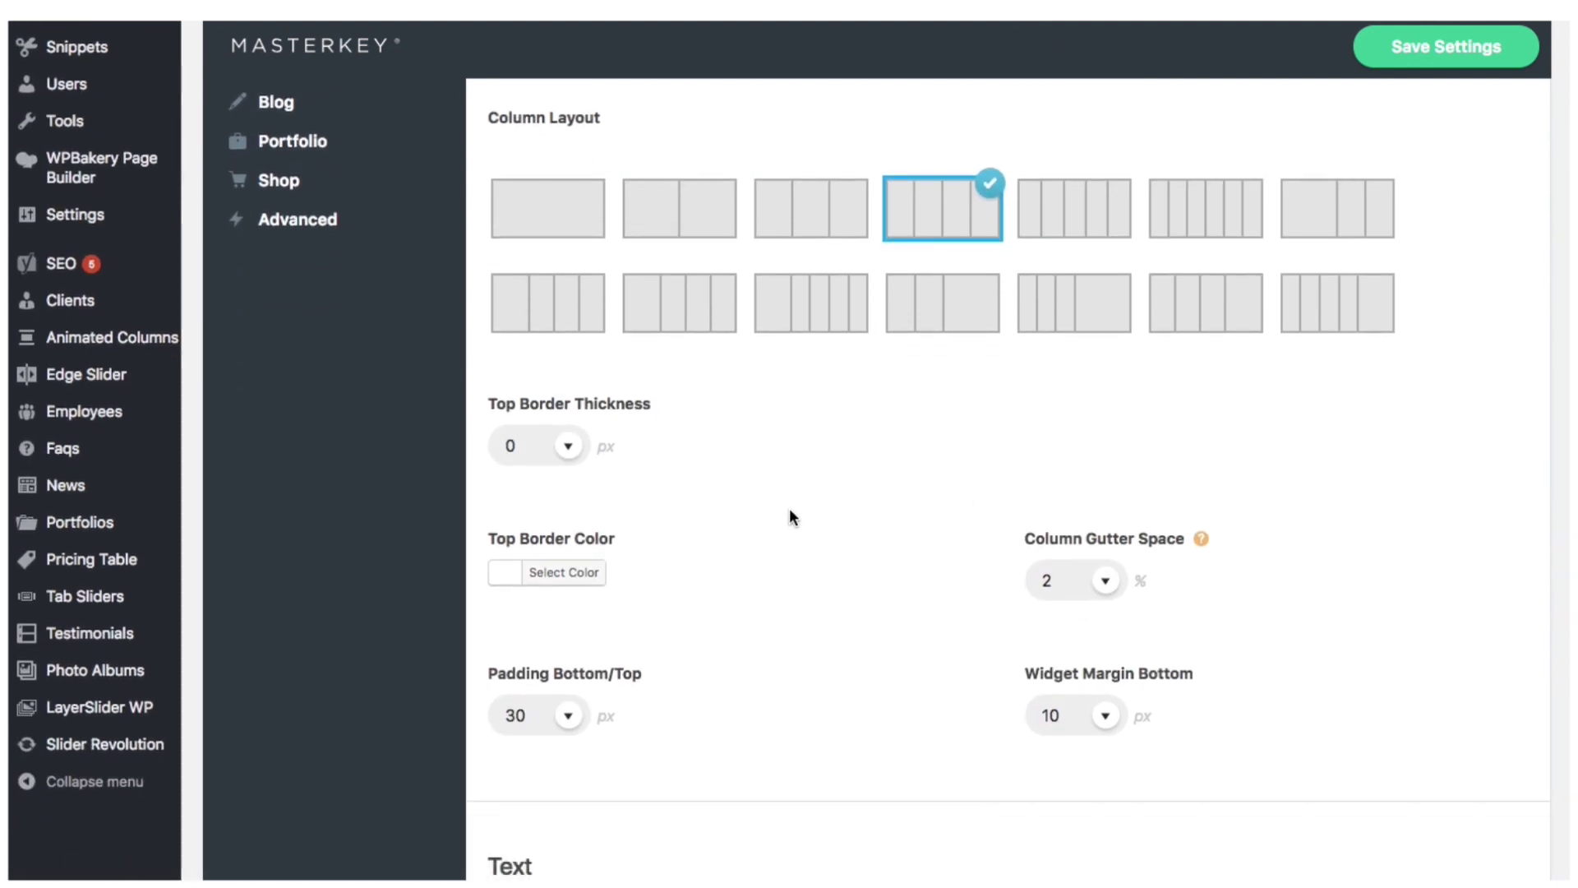
scroll(837, 549, down, 5)
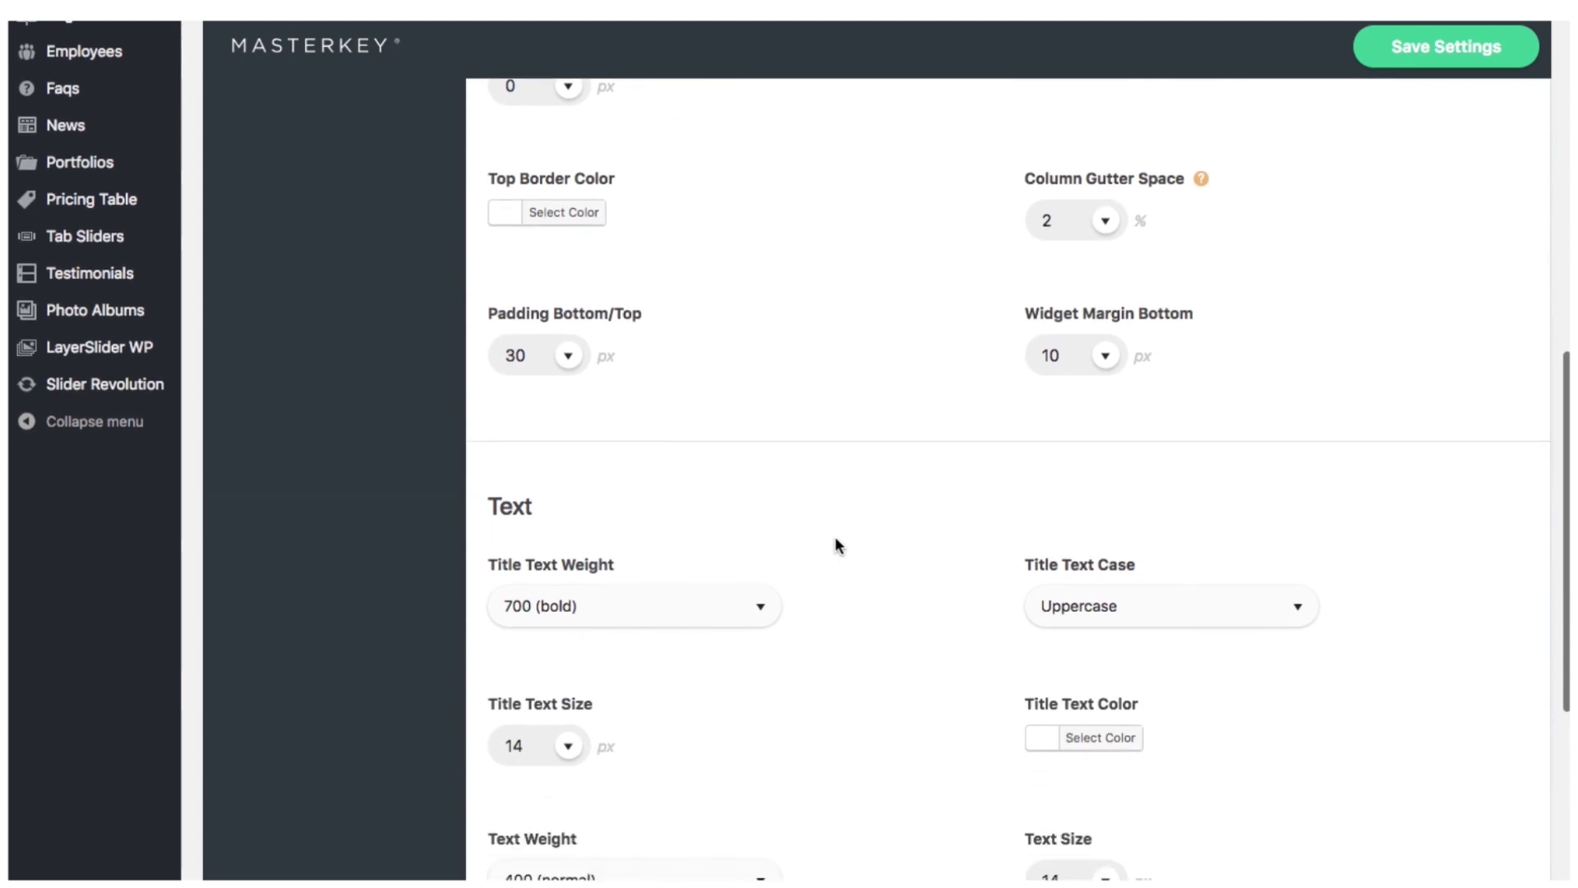
scroll(835, 538, down, 4)
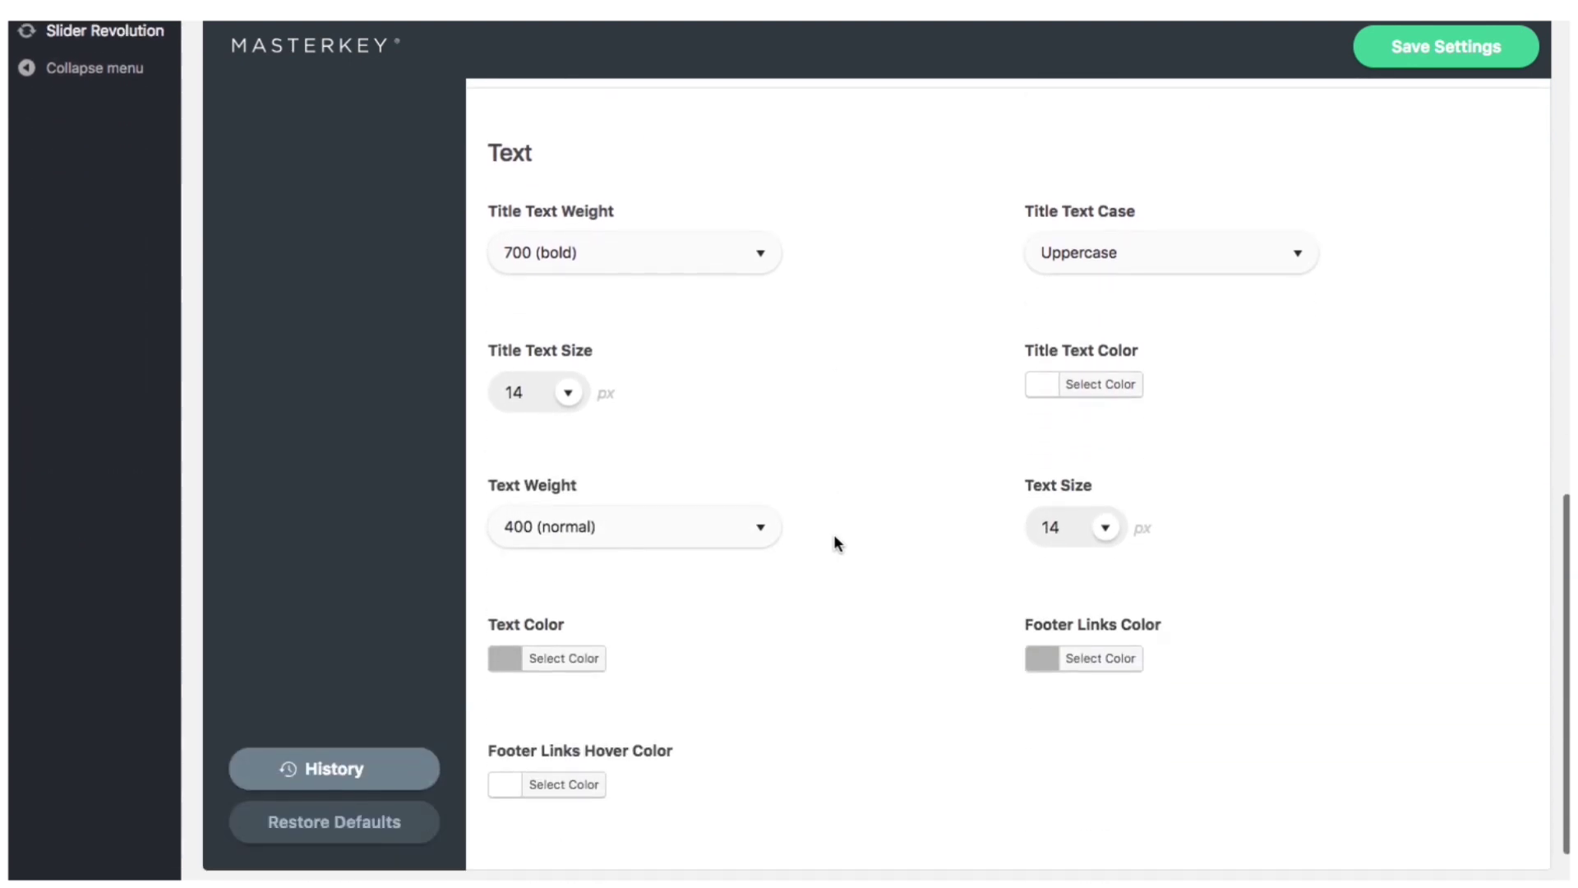
scroll(848, 511, up, 10)
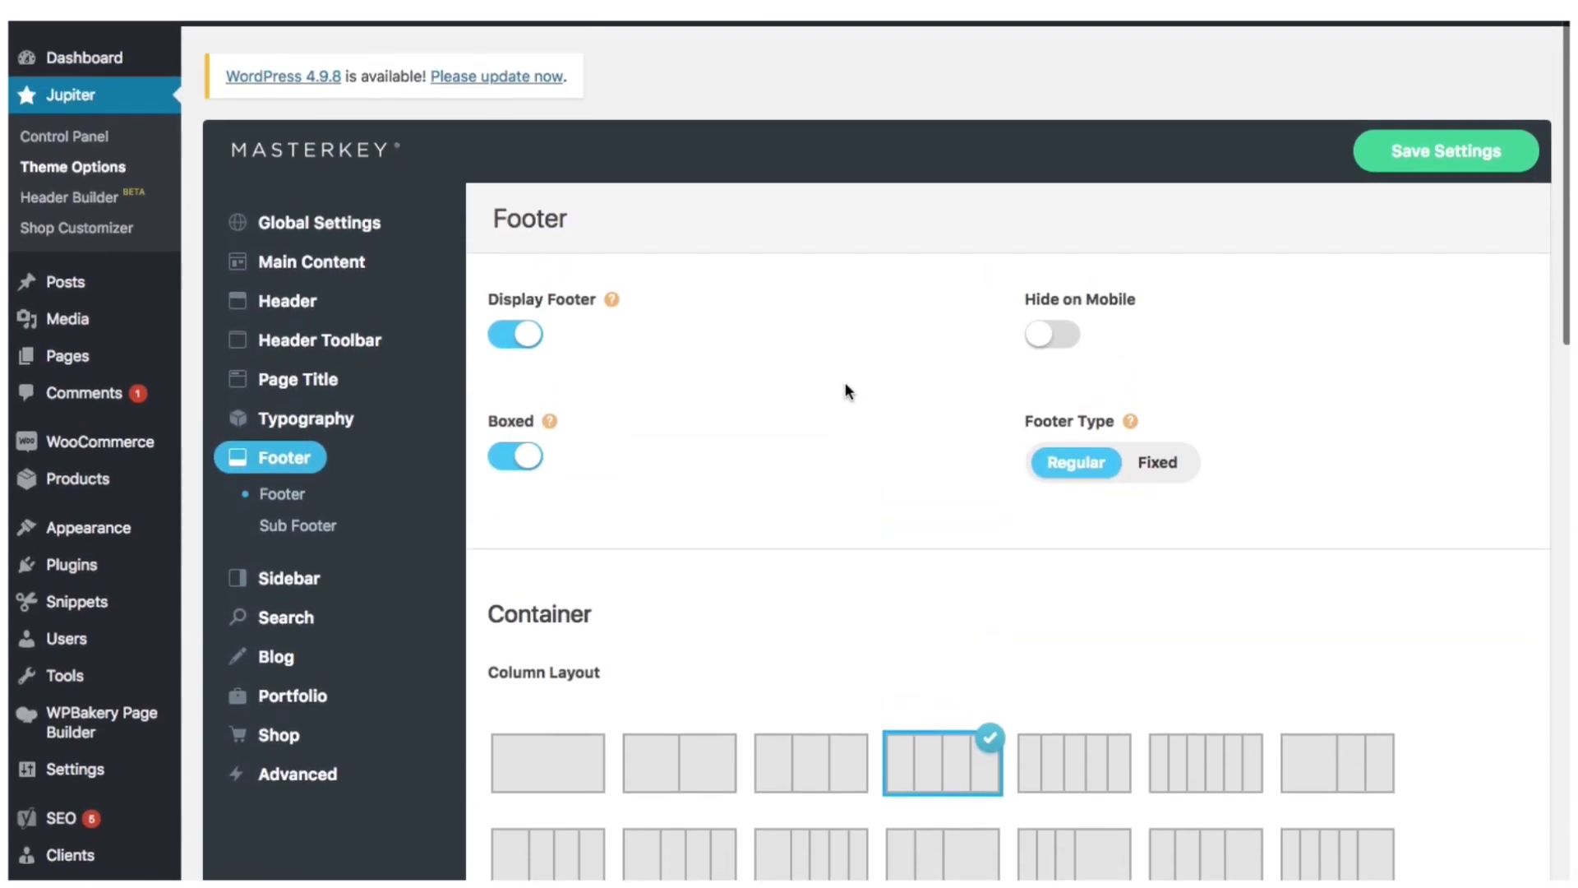
scroll(851, 429, down, 2)
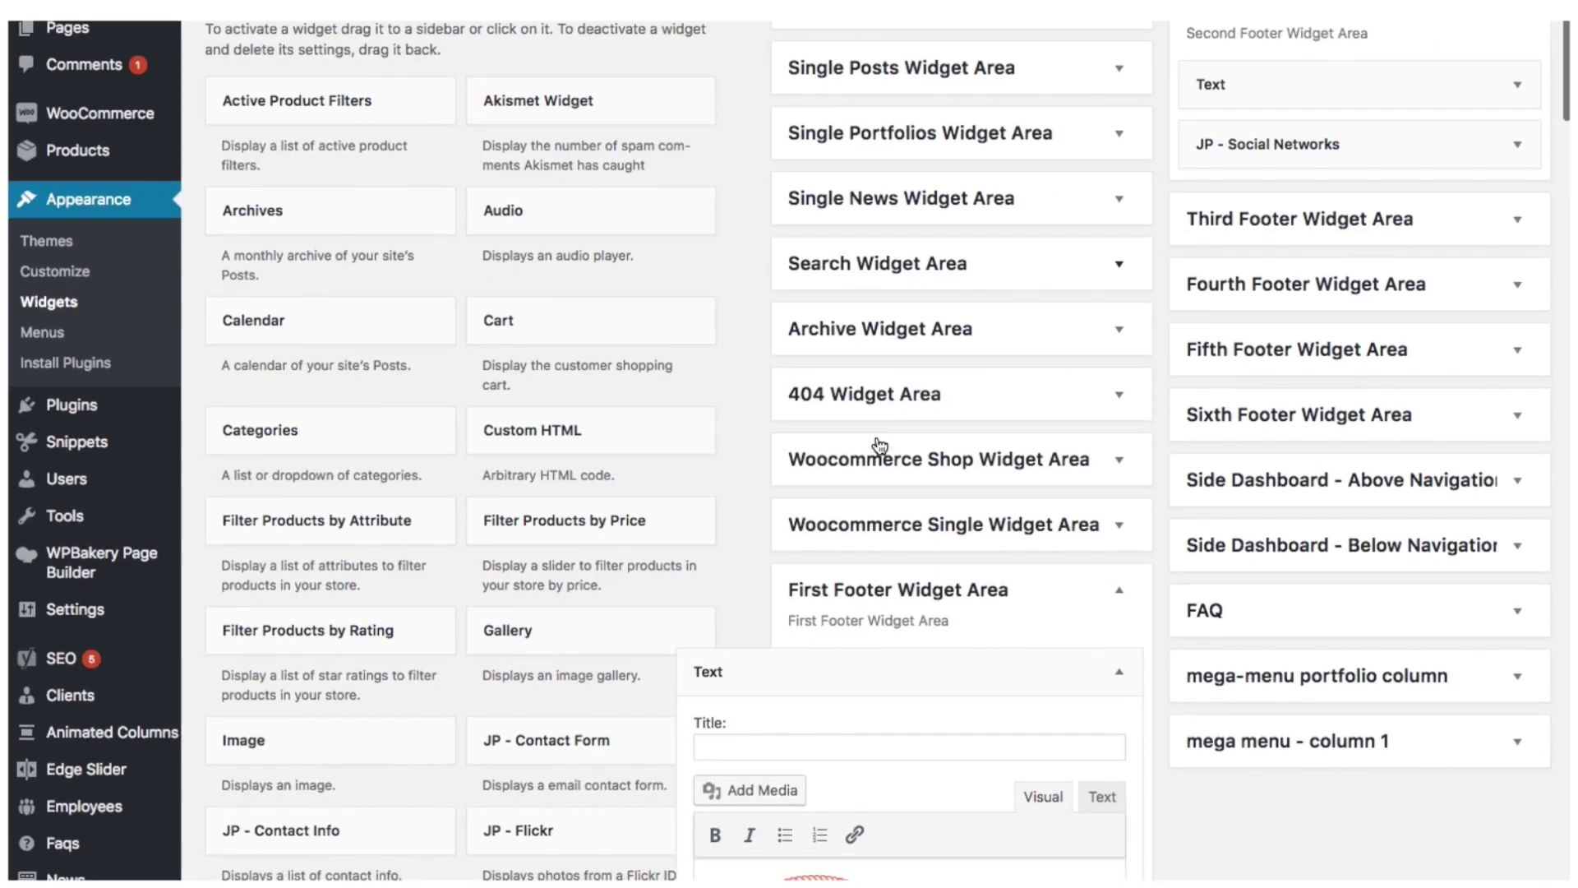
Step: Collapse and re-expand the First Footer Widget Area
scroll(1149, 814, down, 1)
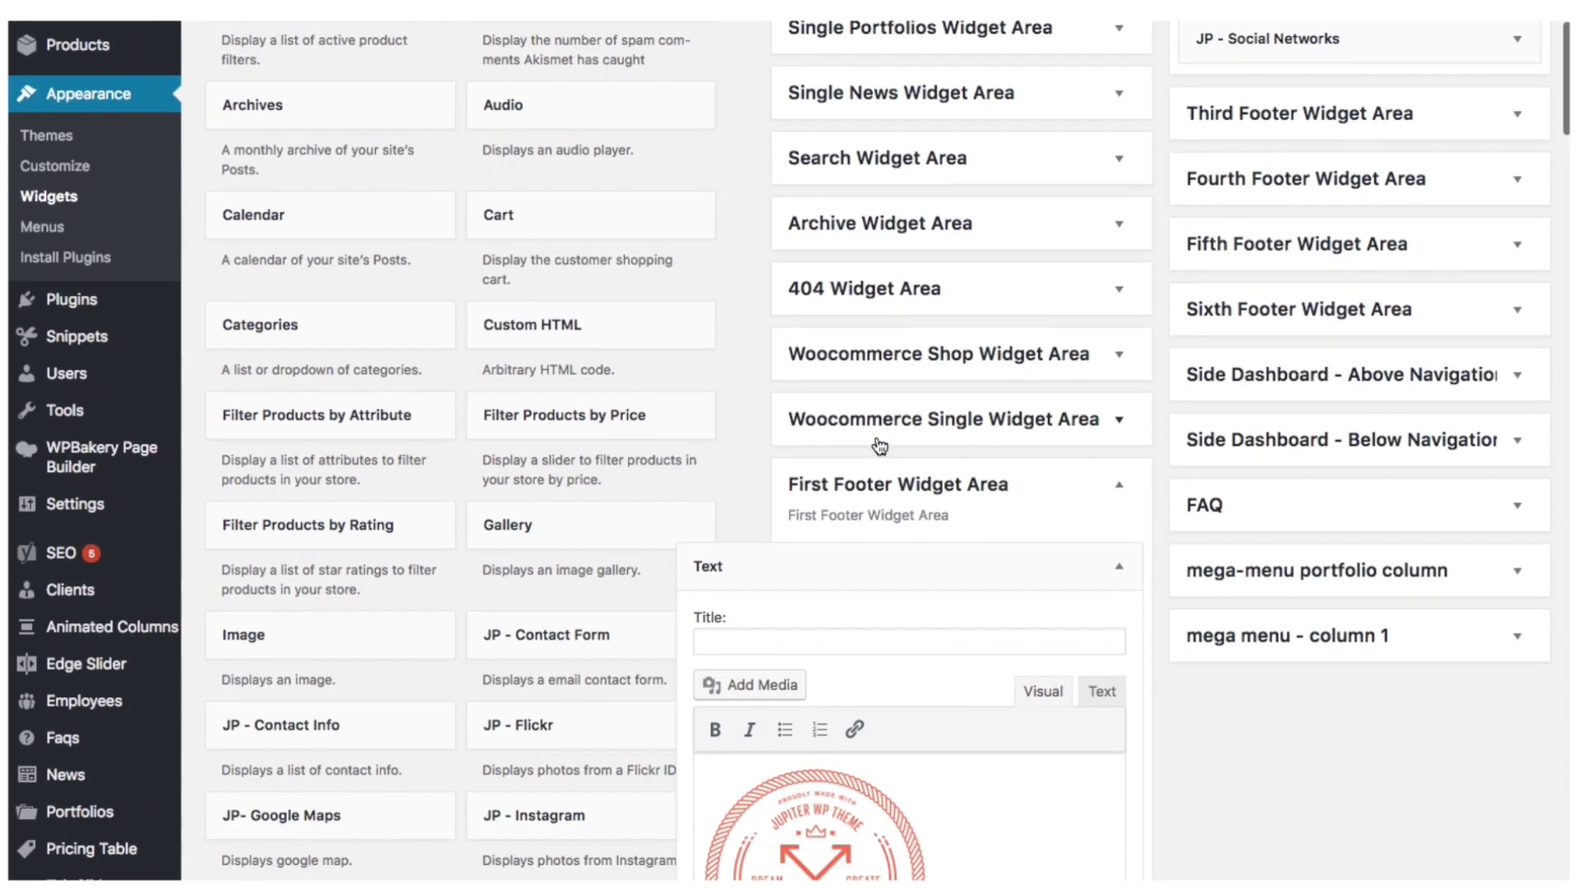
scroll(1149, 814, up, 3)
click(1120, 699)
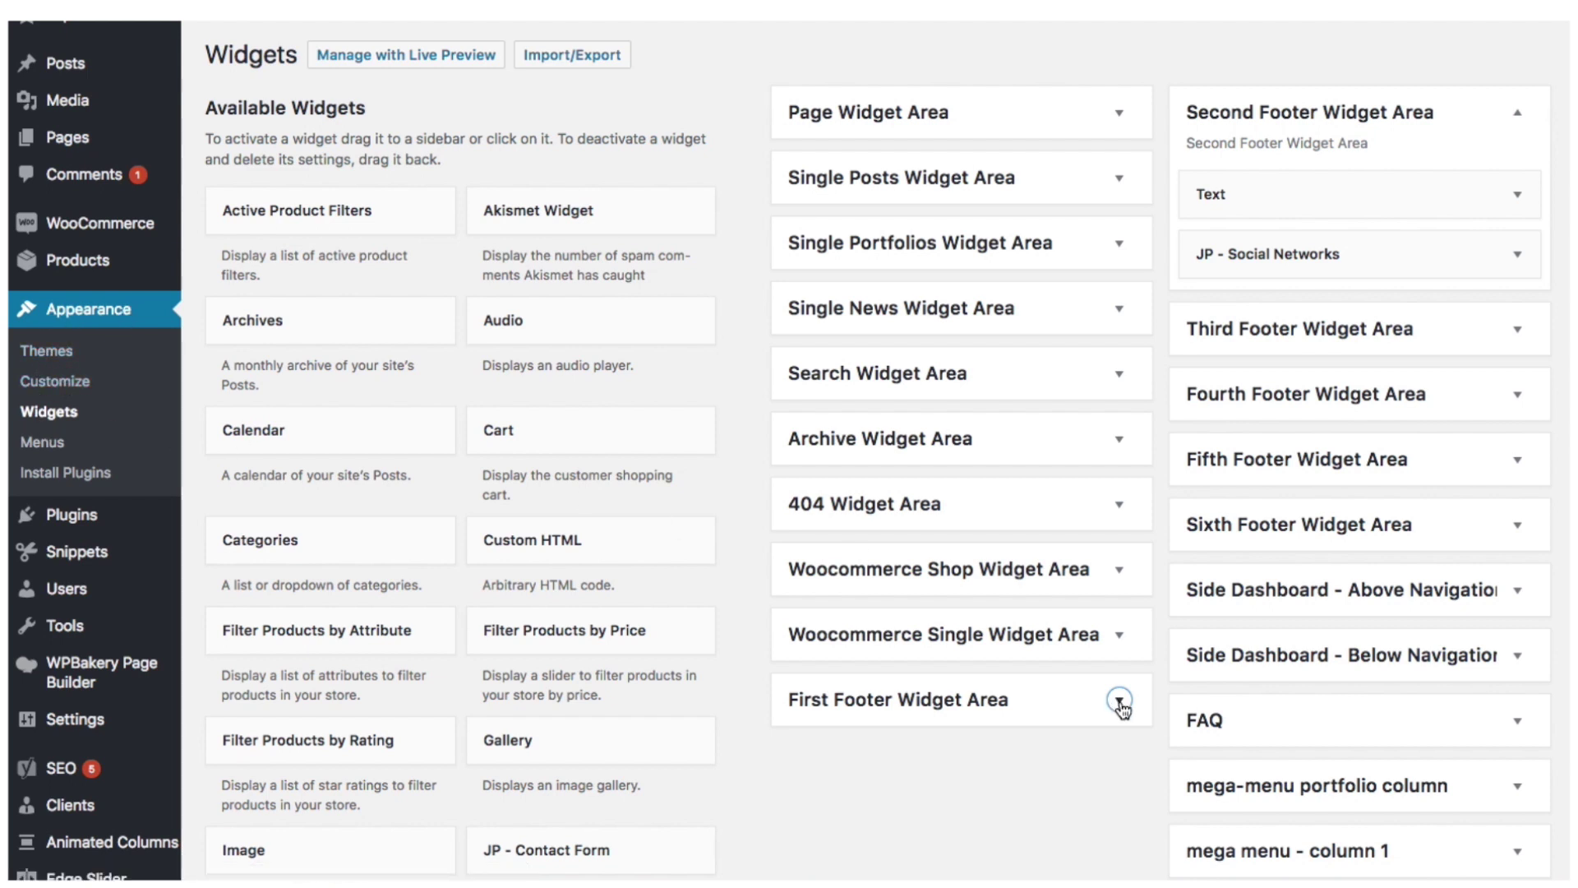
scroll(1122, 704, down, 5)
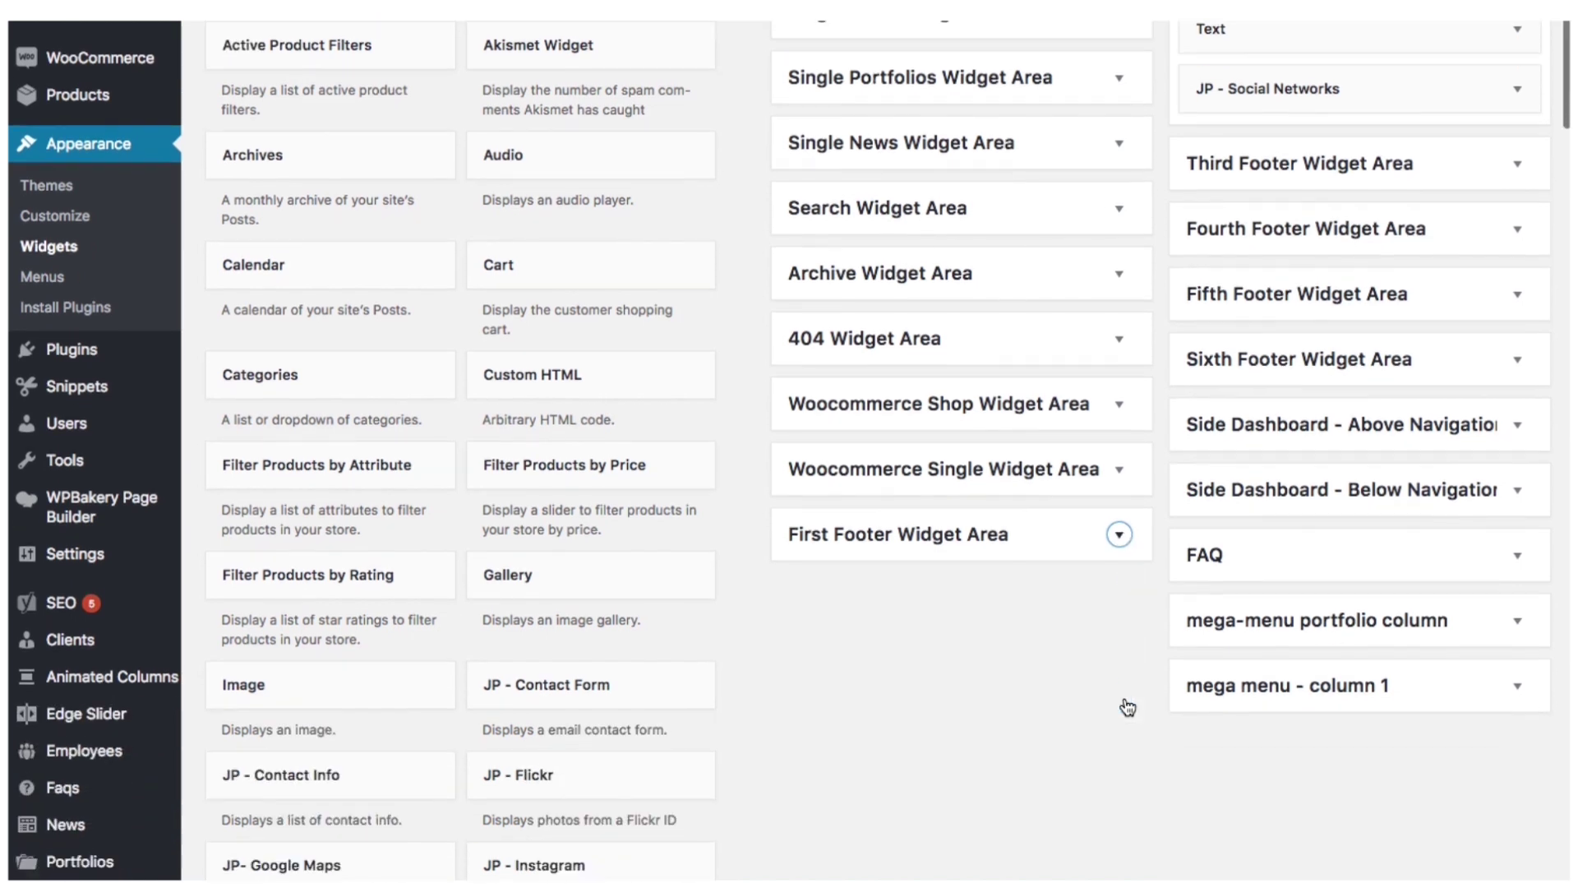
click(1120, 495)
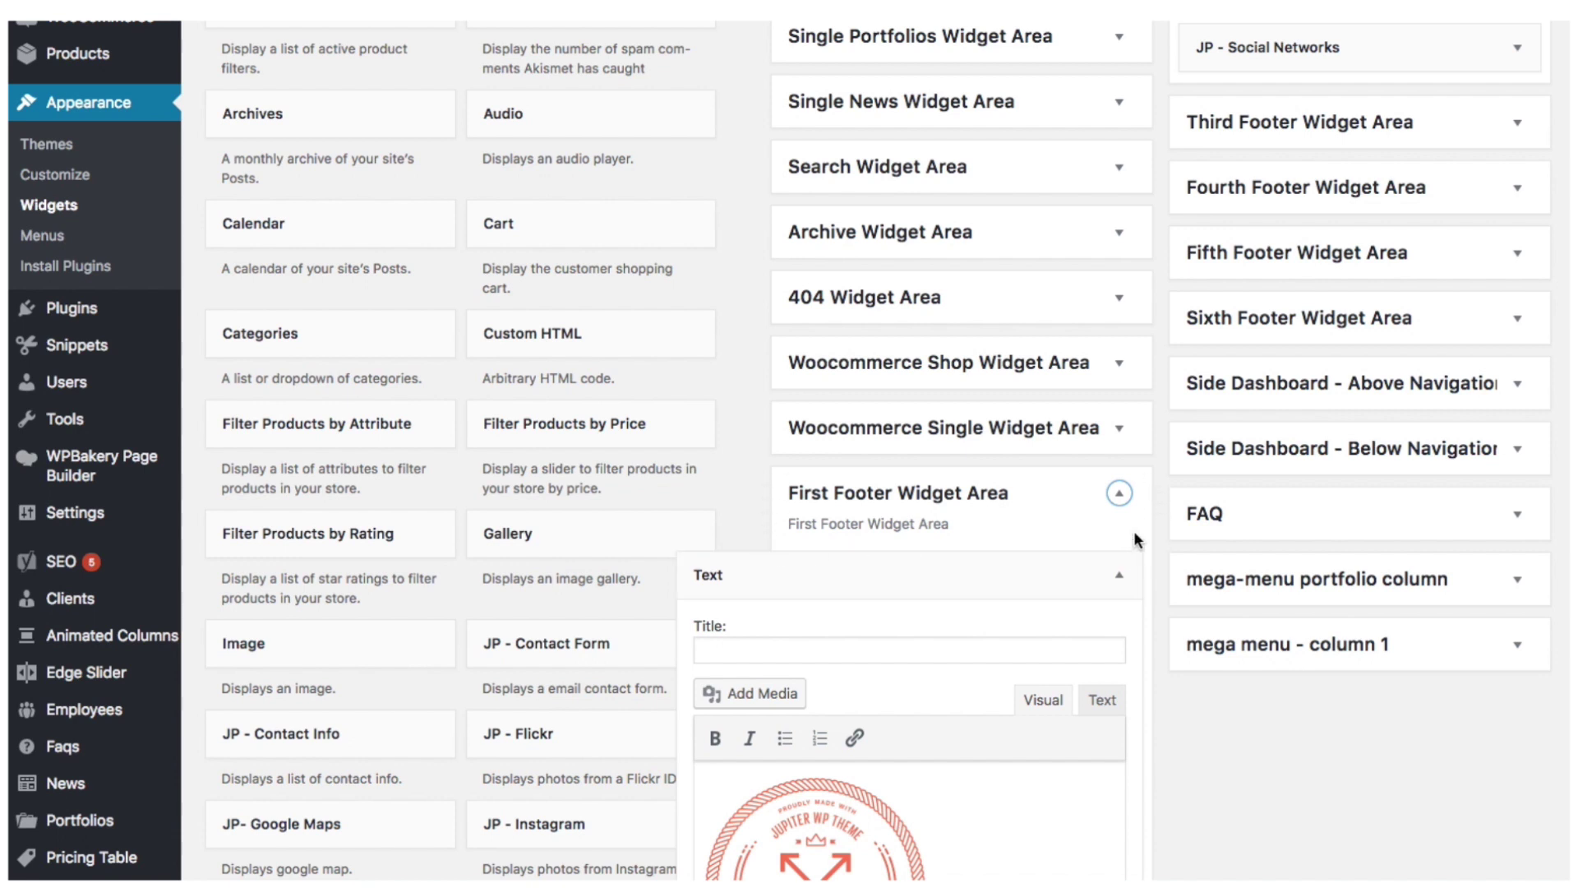
Step: Collapse the First Footer Widget Area's Text widget to its title row
scroll(986, 567, up, 2)
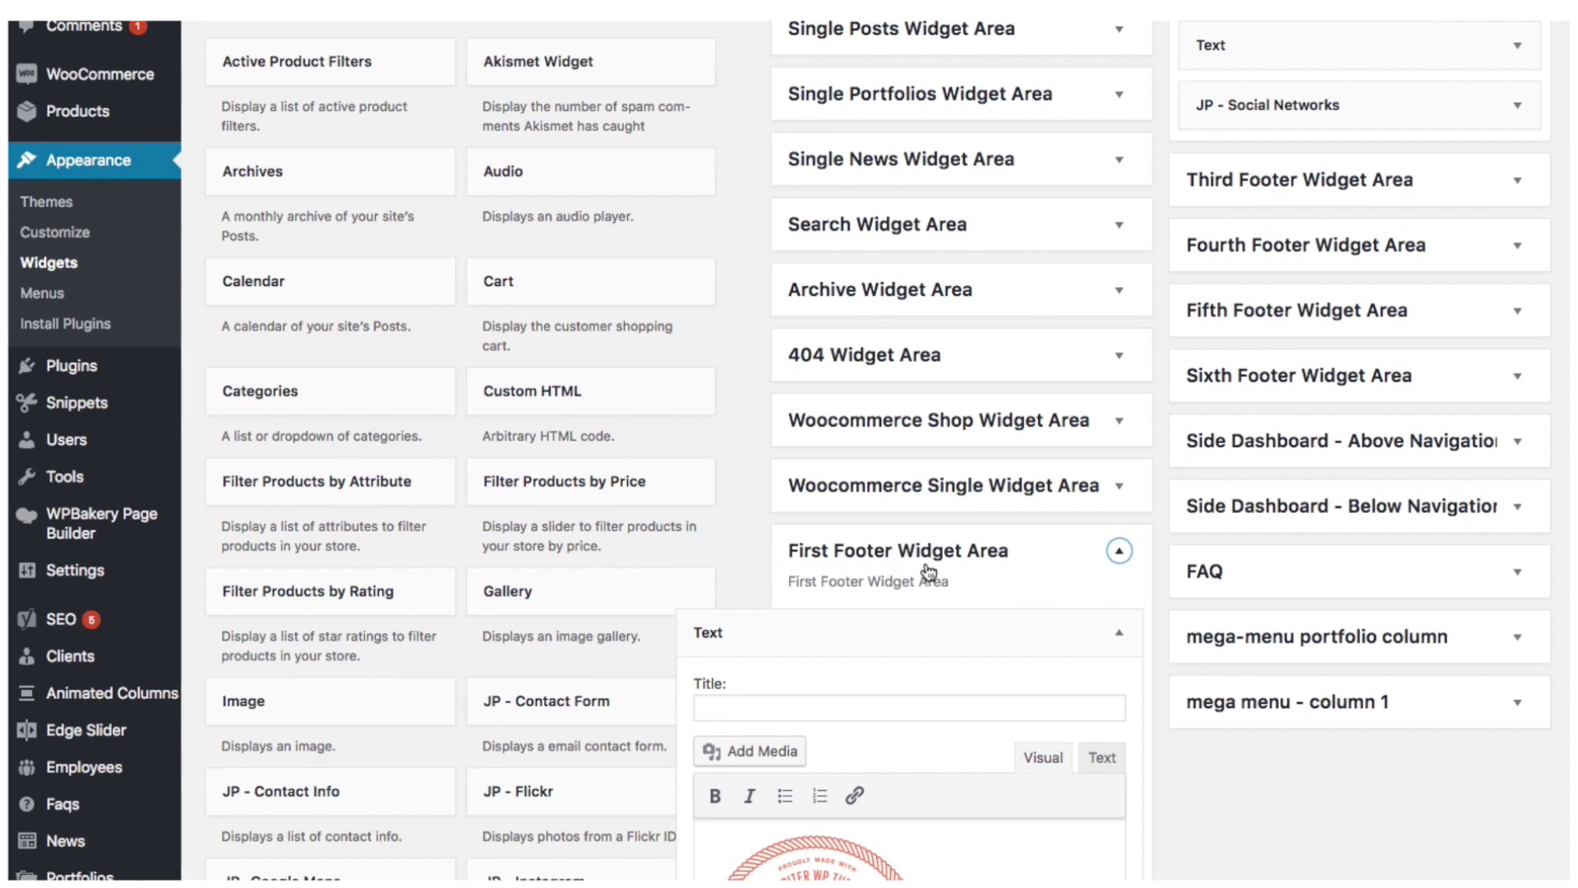
scroll(1026, 576, up, 3)
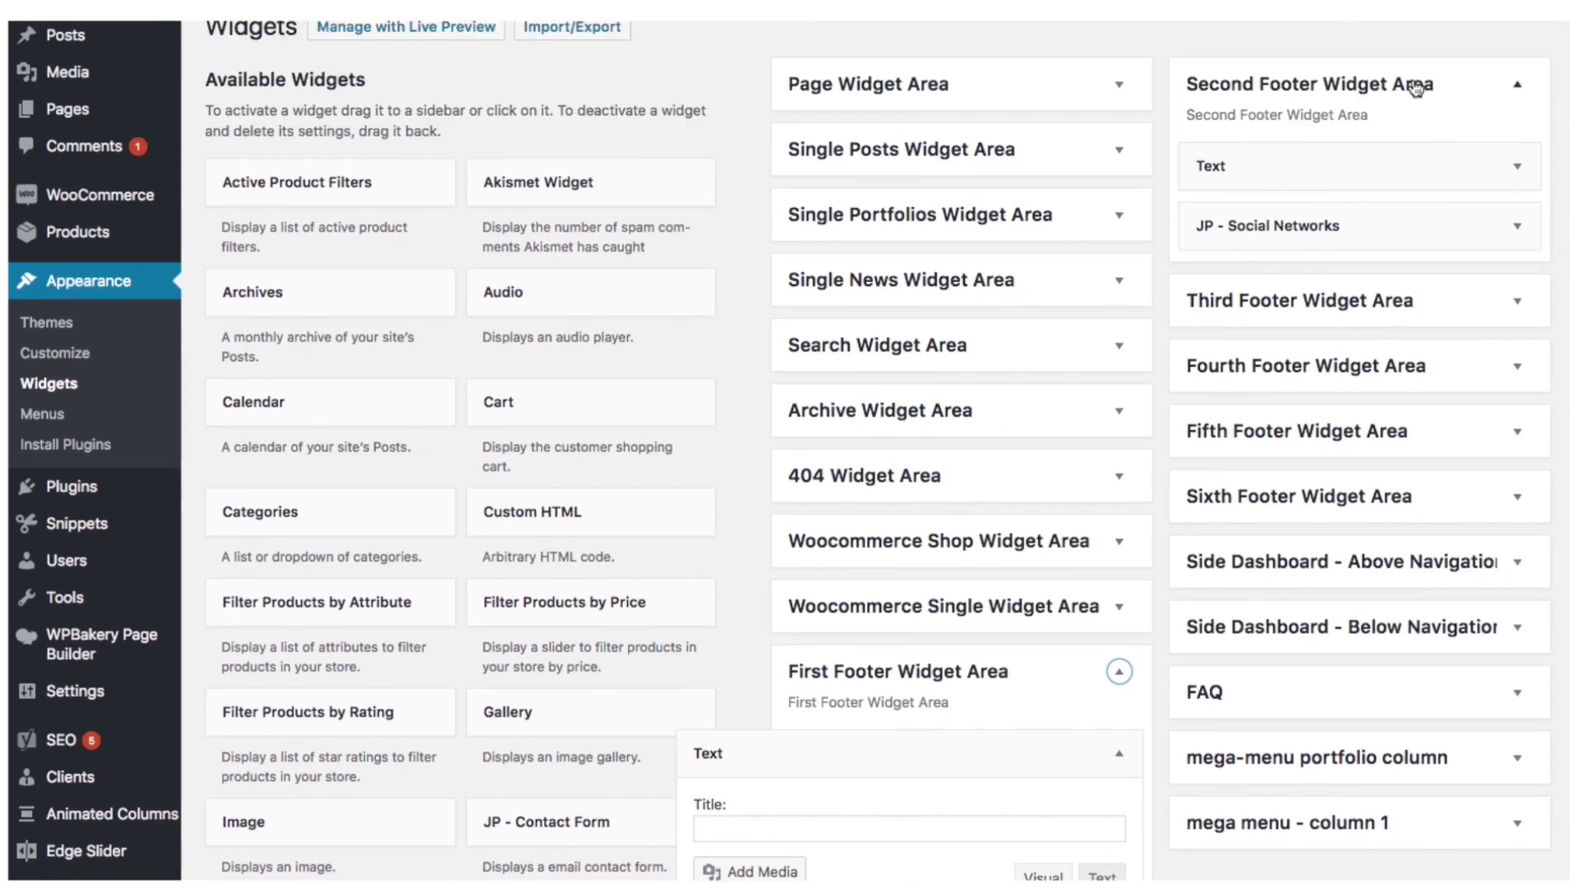
scroll(1233, 346, down, 6)
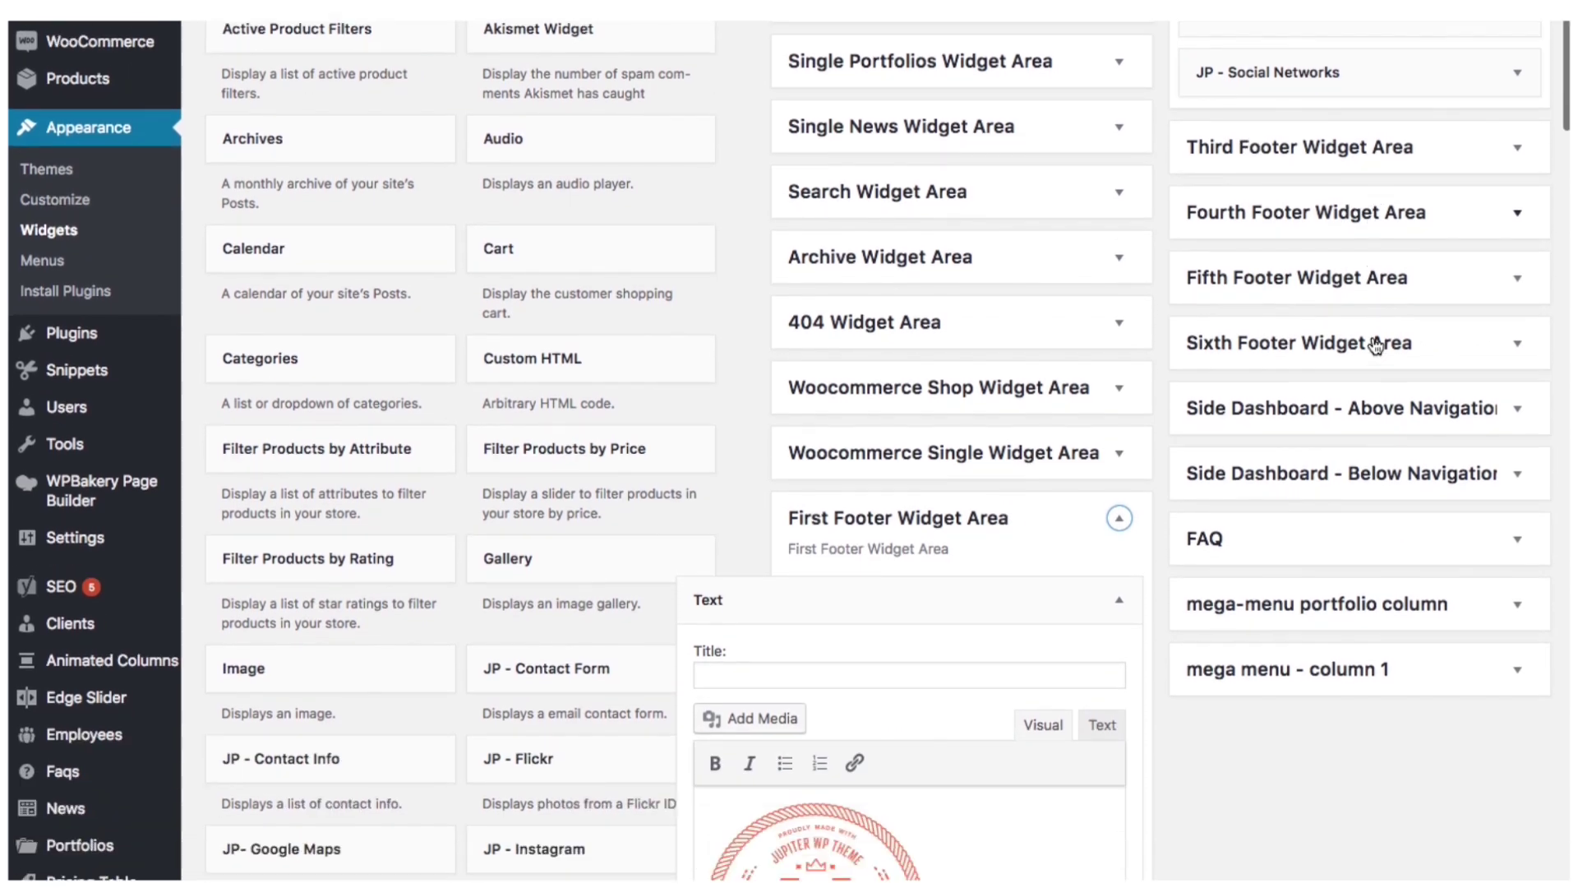
click(1121, 486)
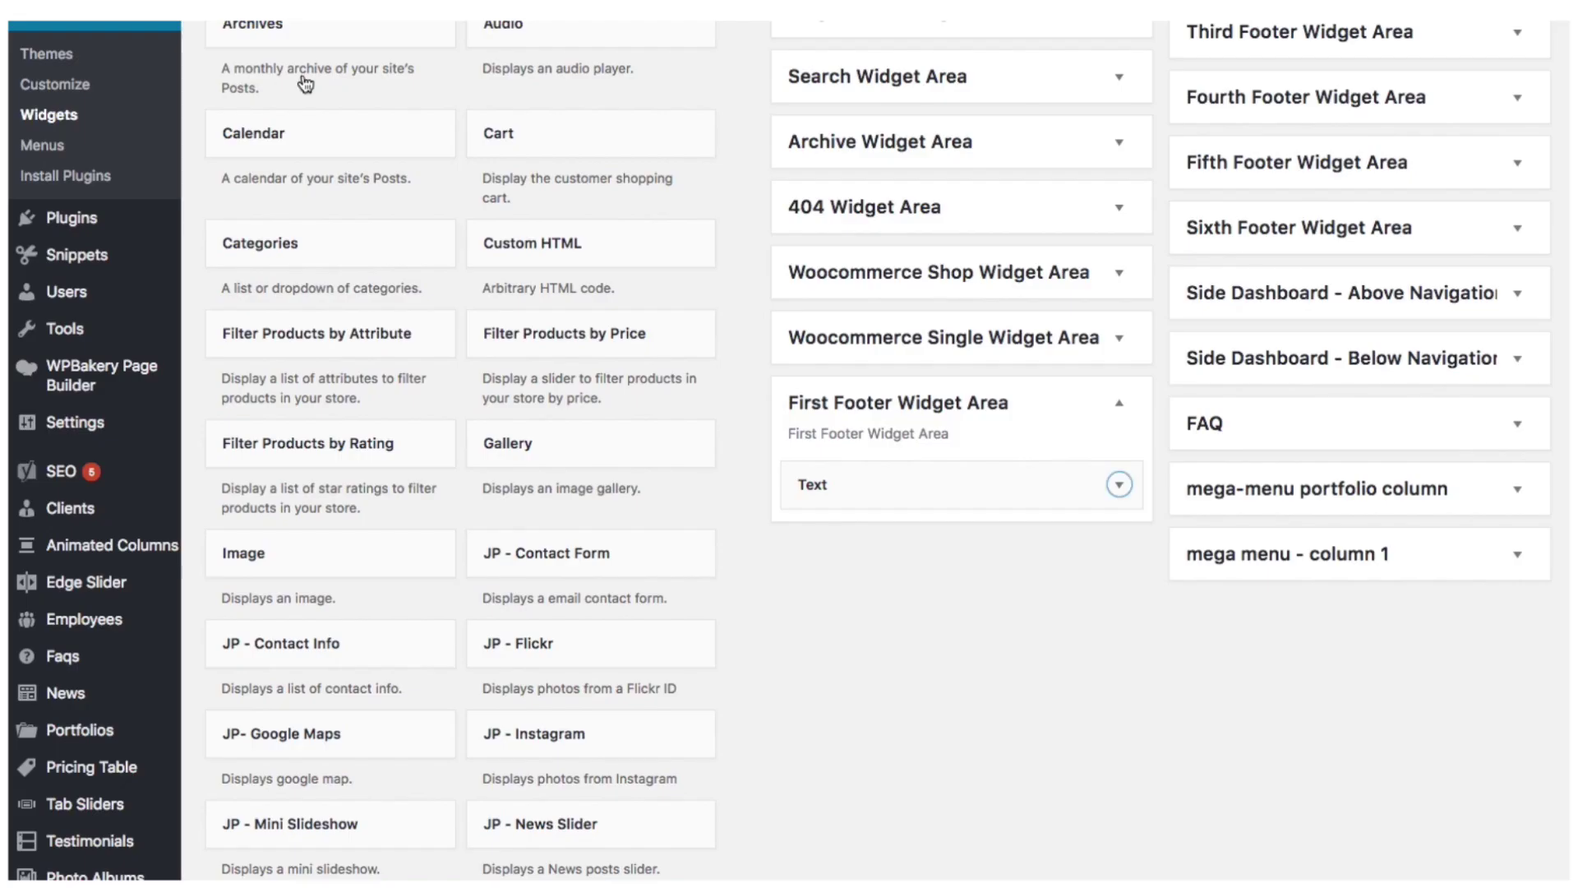
click(1121, 486)
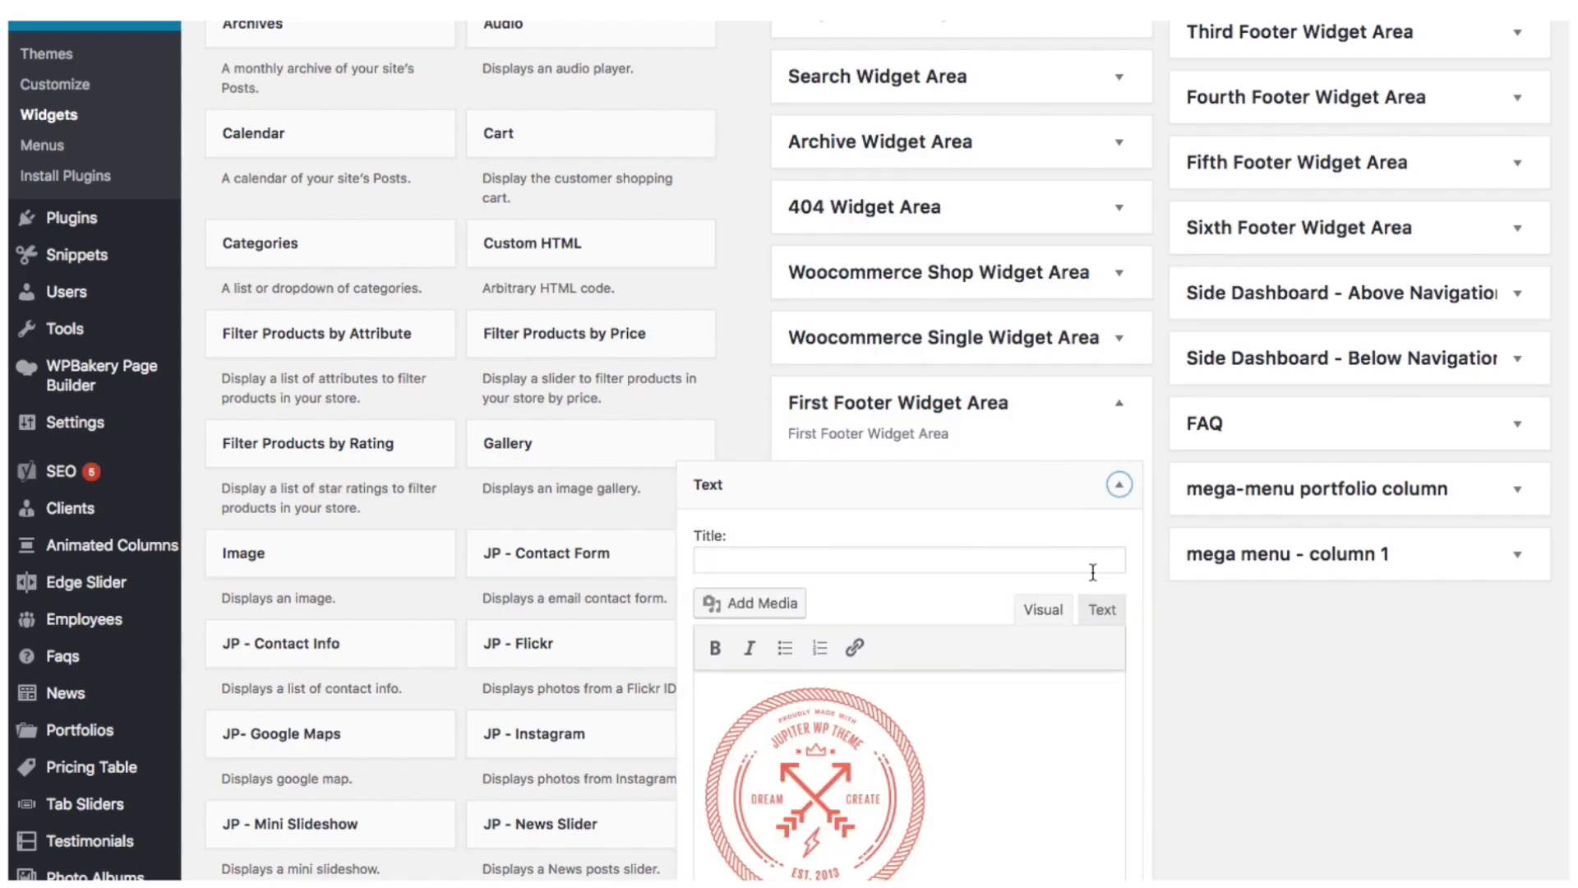
click(1101, 612)
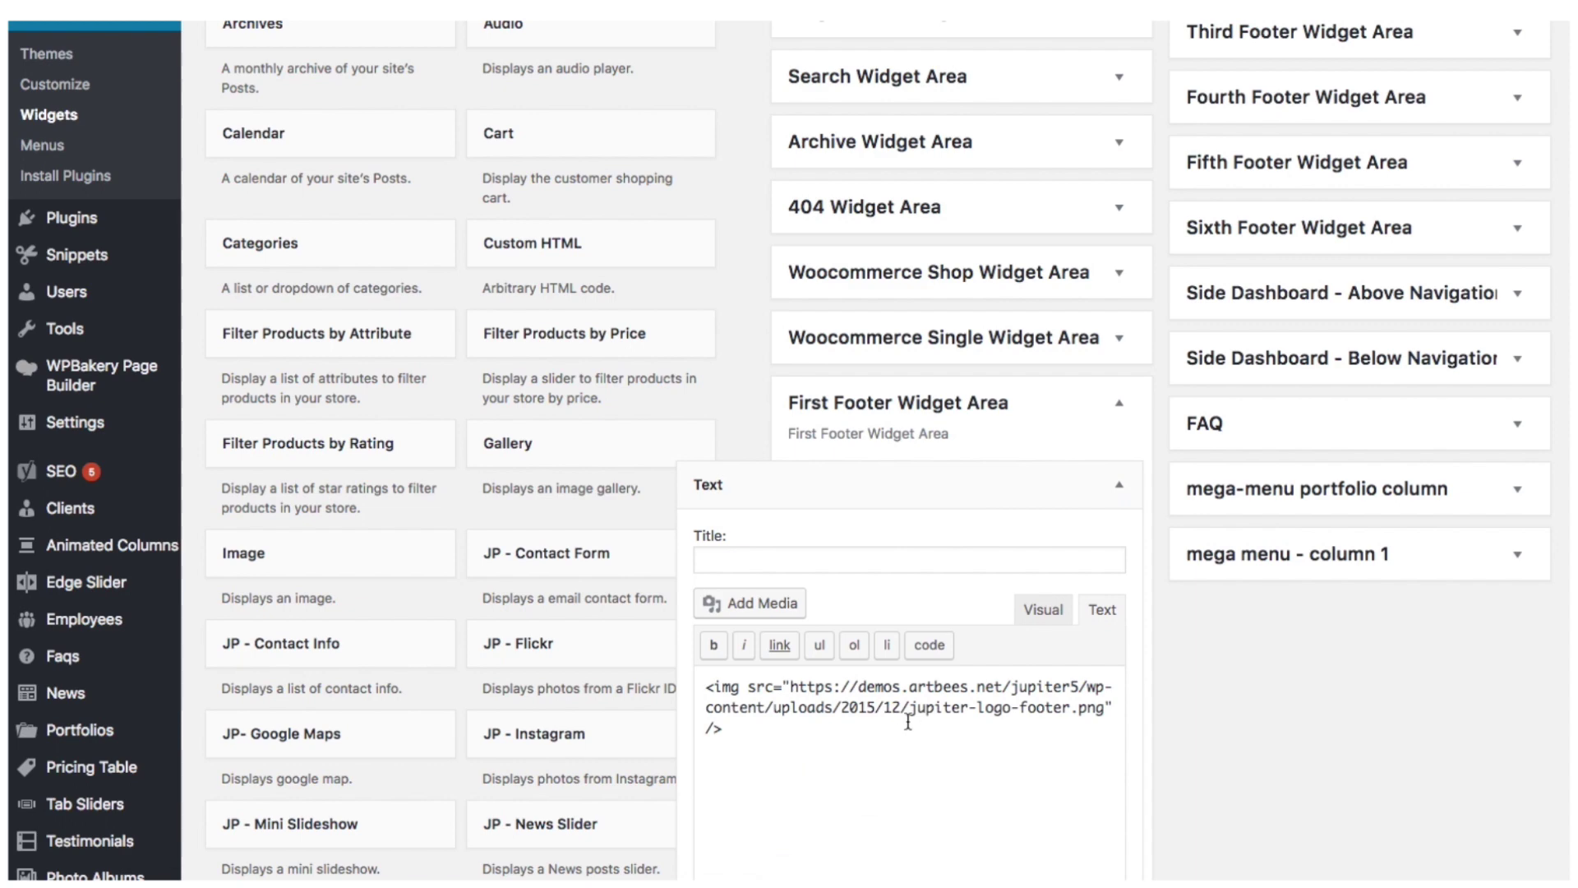
click(1043, 614)
click(1118, 489)
scroll(1128, 398, up, 5)
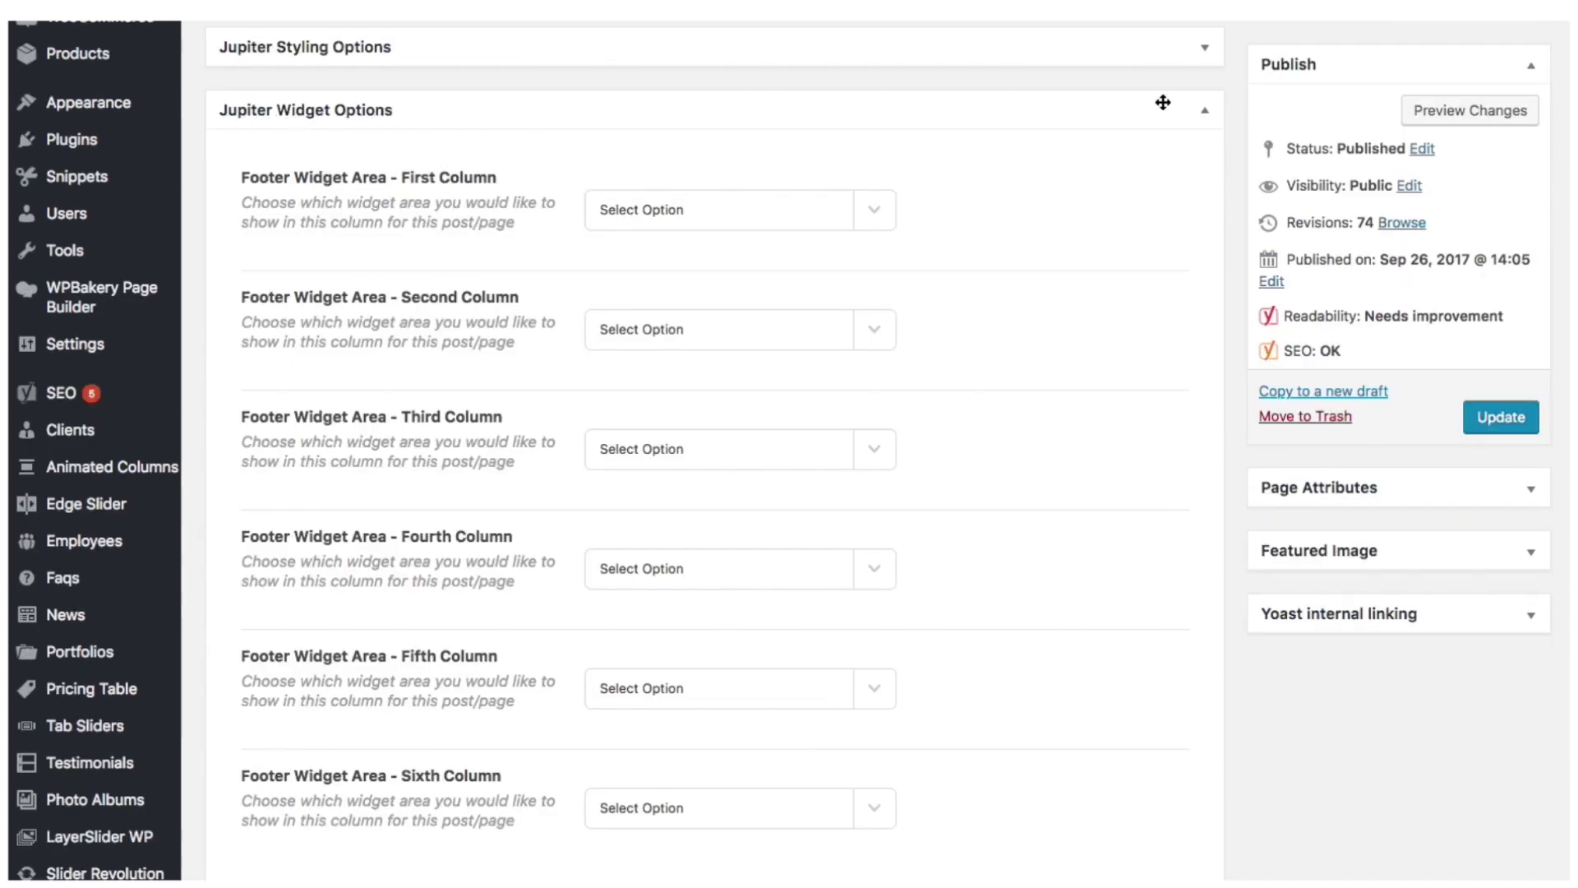
scroll(201, 195, up, 5)
scroll(1017, 381, down, 5)
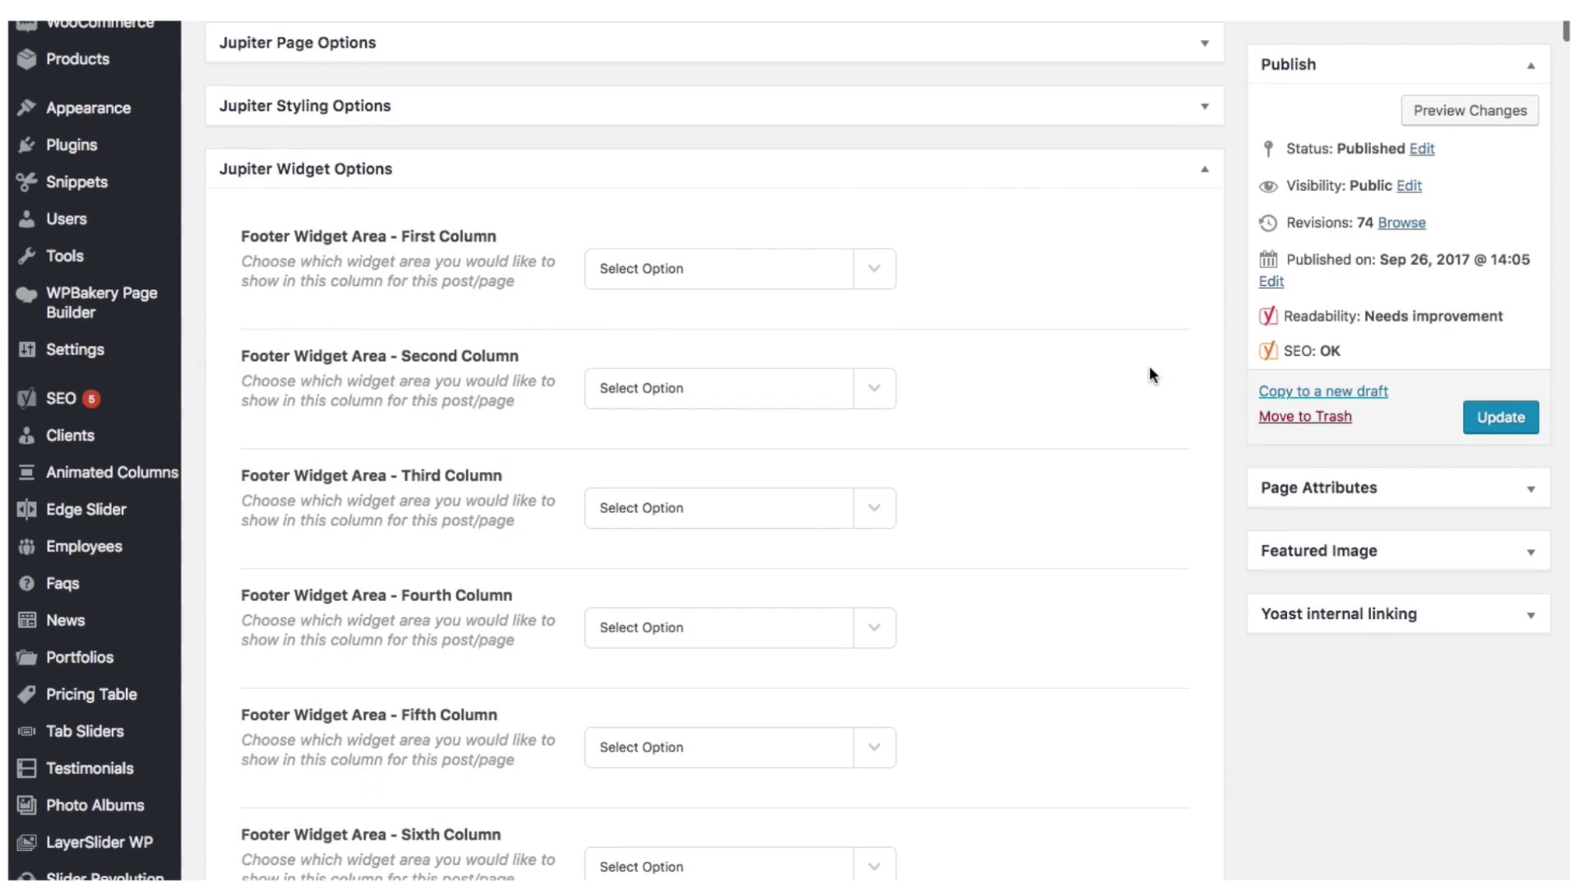
scroll(1150, 367, down, 3)
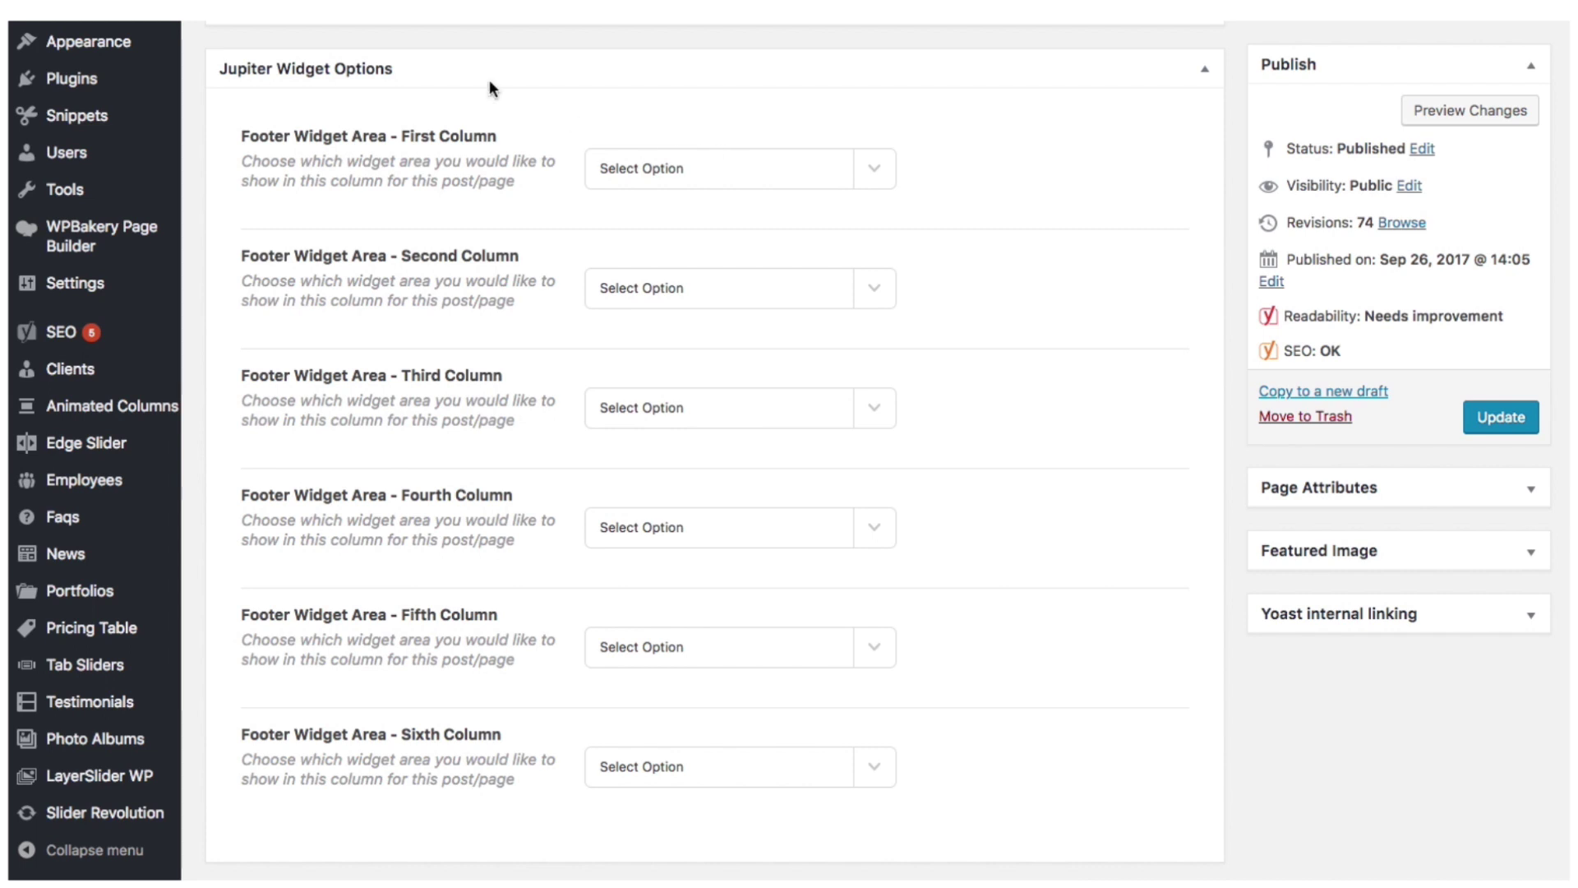
click(883, 170)
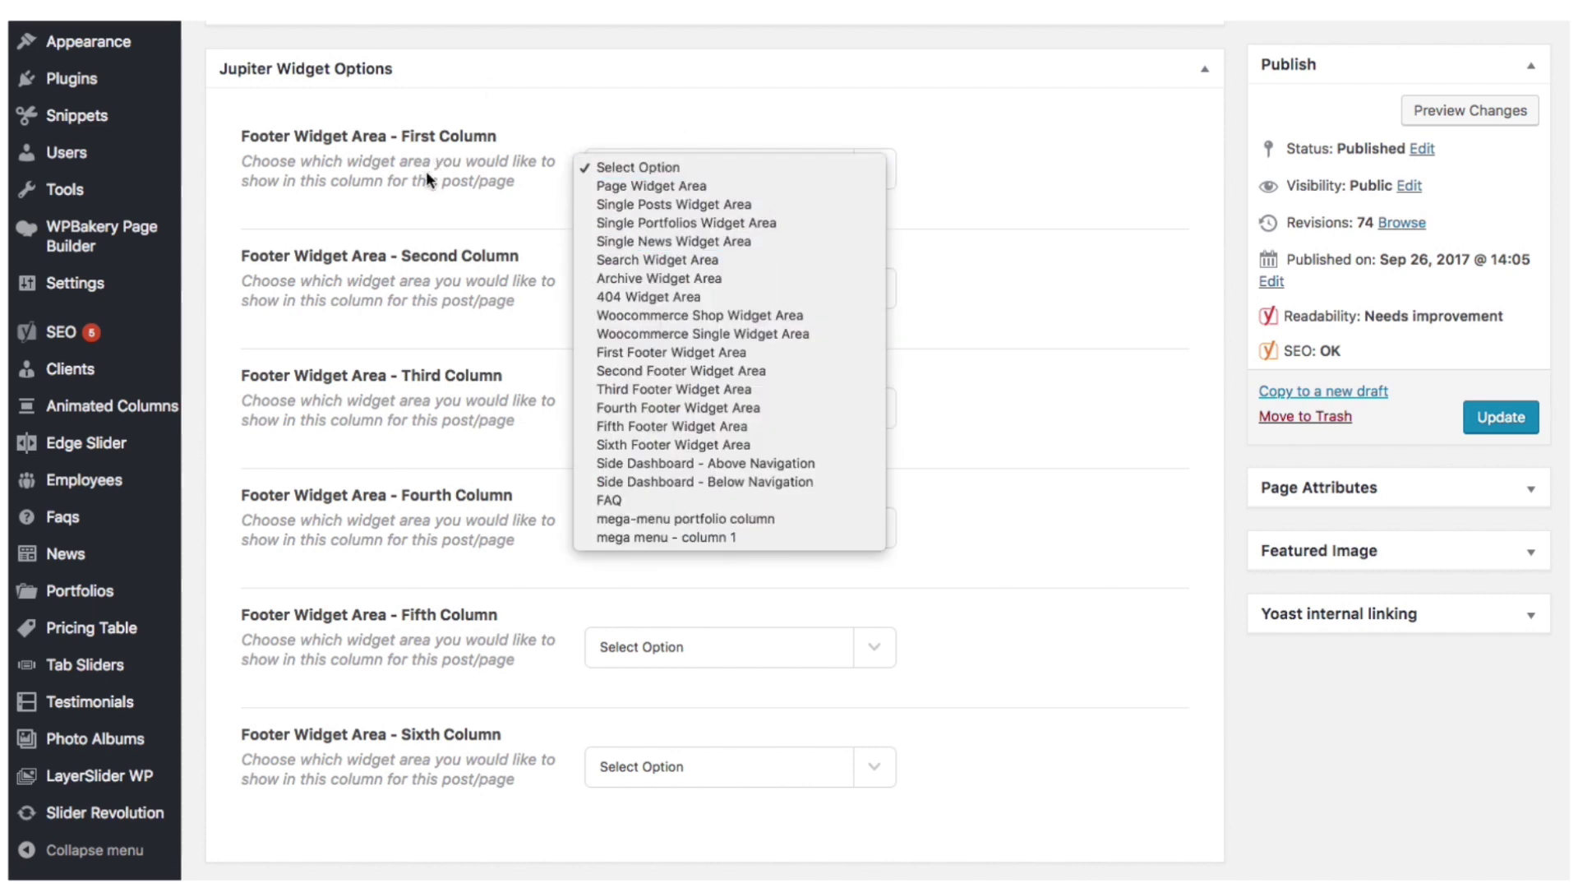
click(444, 161)
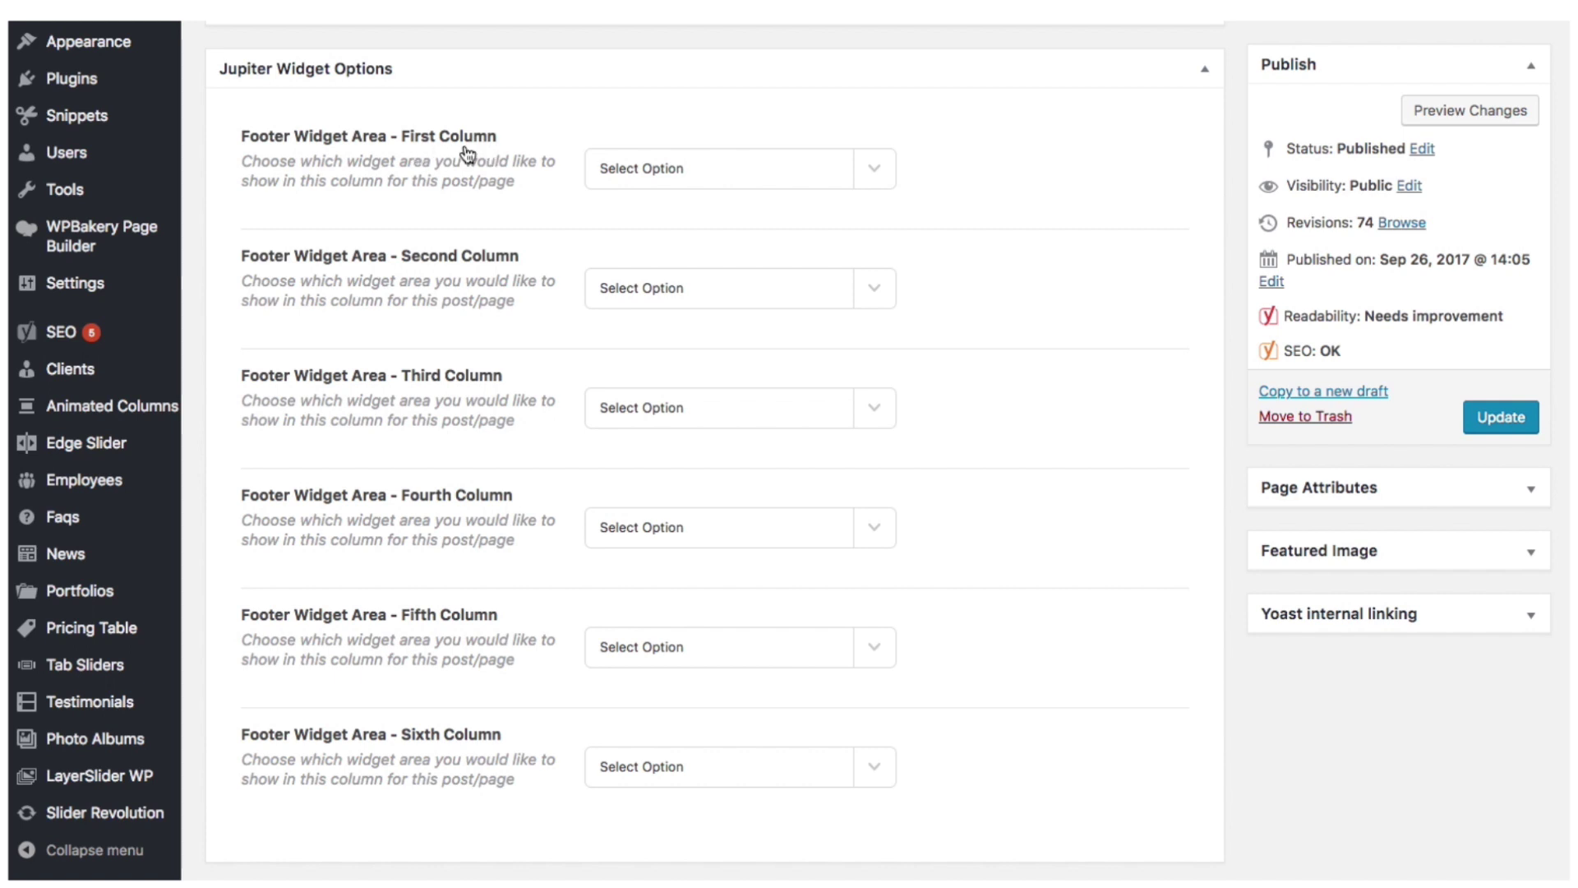
click(689, 168)
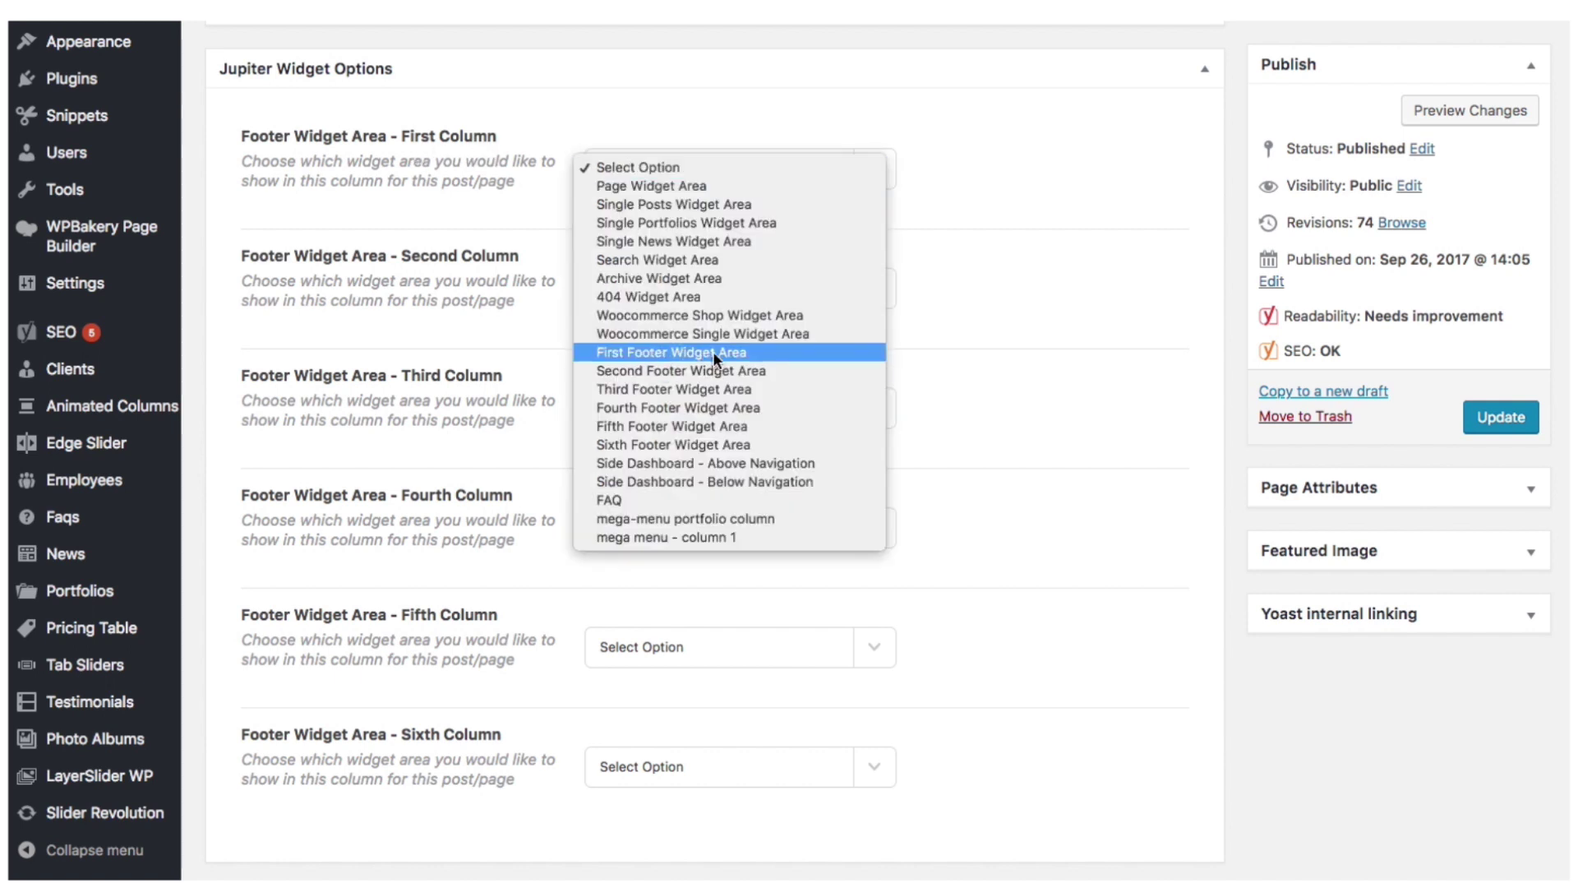
click(475, 289)
click(648, 276)
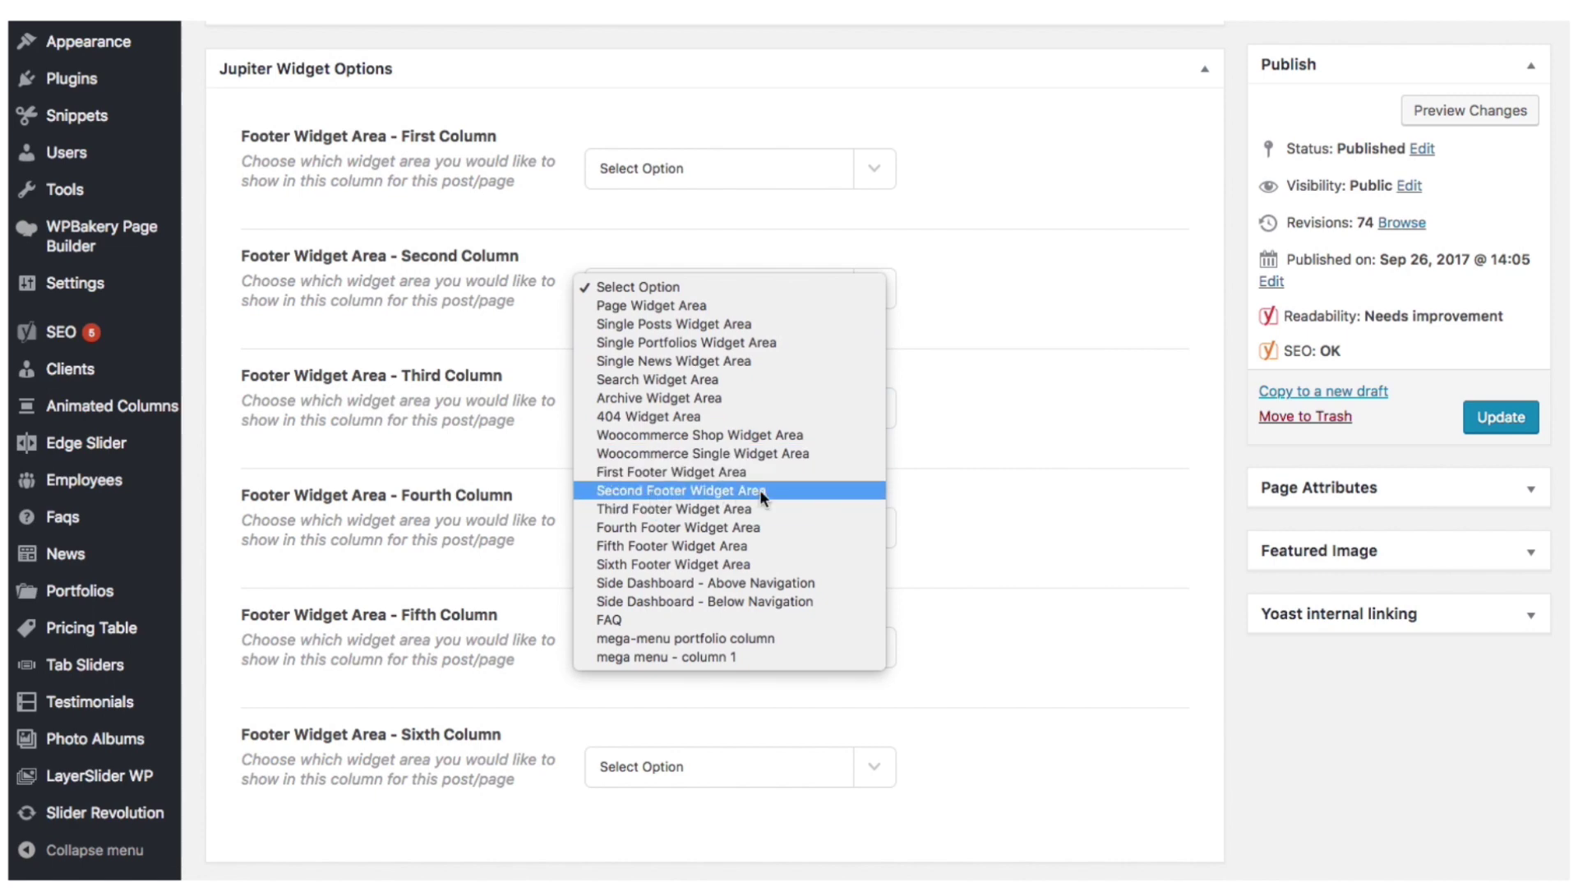
click(441, 347)
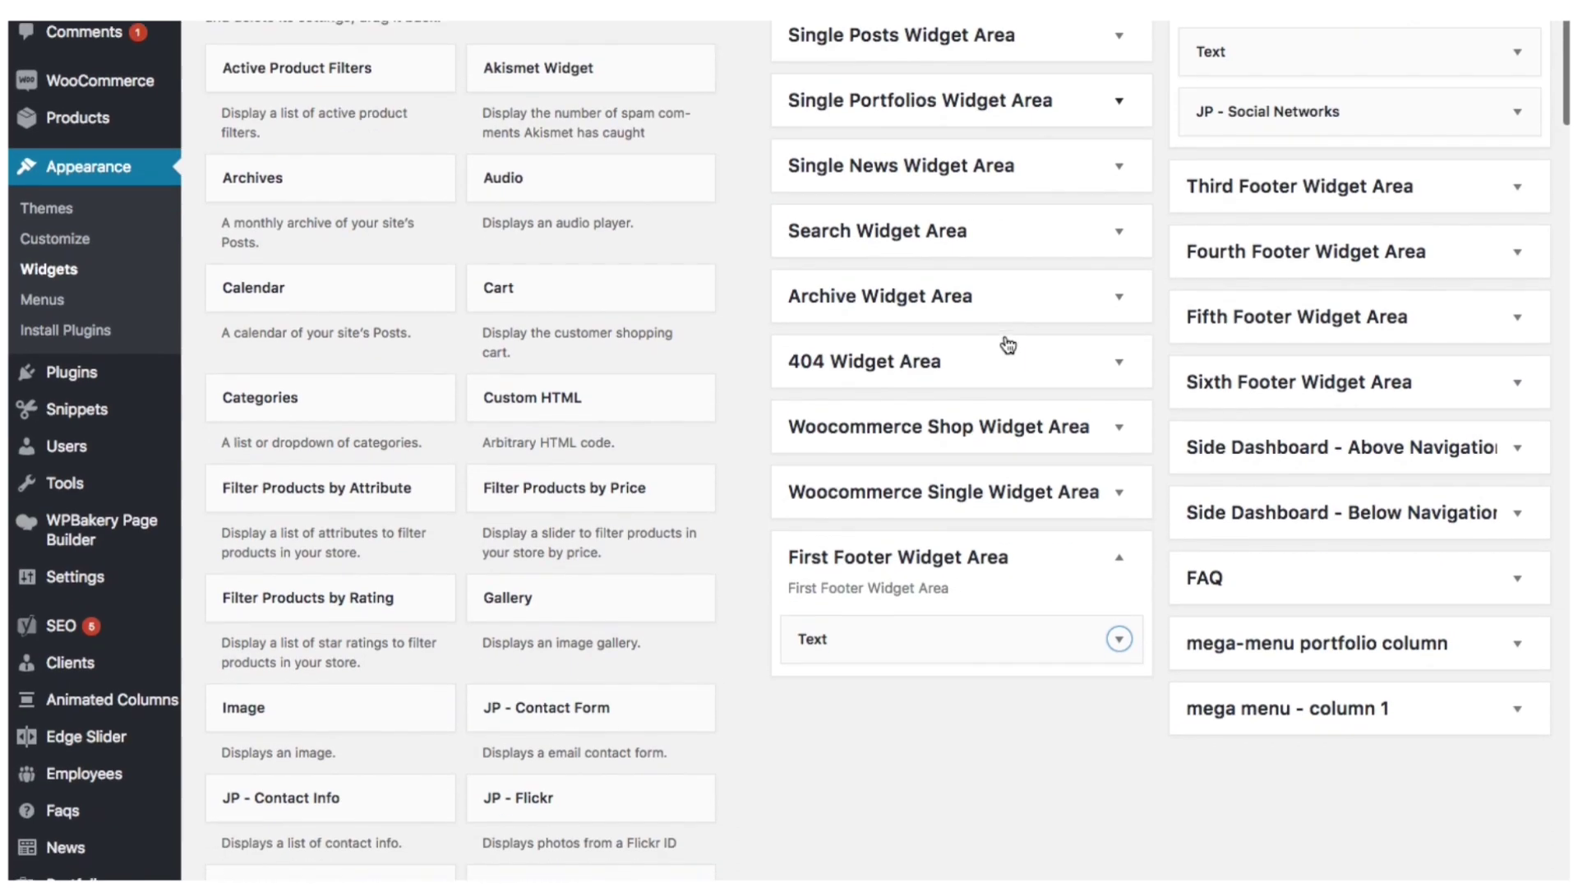
Step: Scroll the Widgets page to review the First and Second Footer Widget Areas
scroll(1387, 280, up, 5)
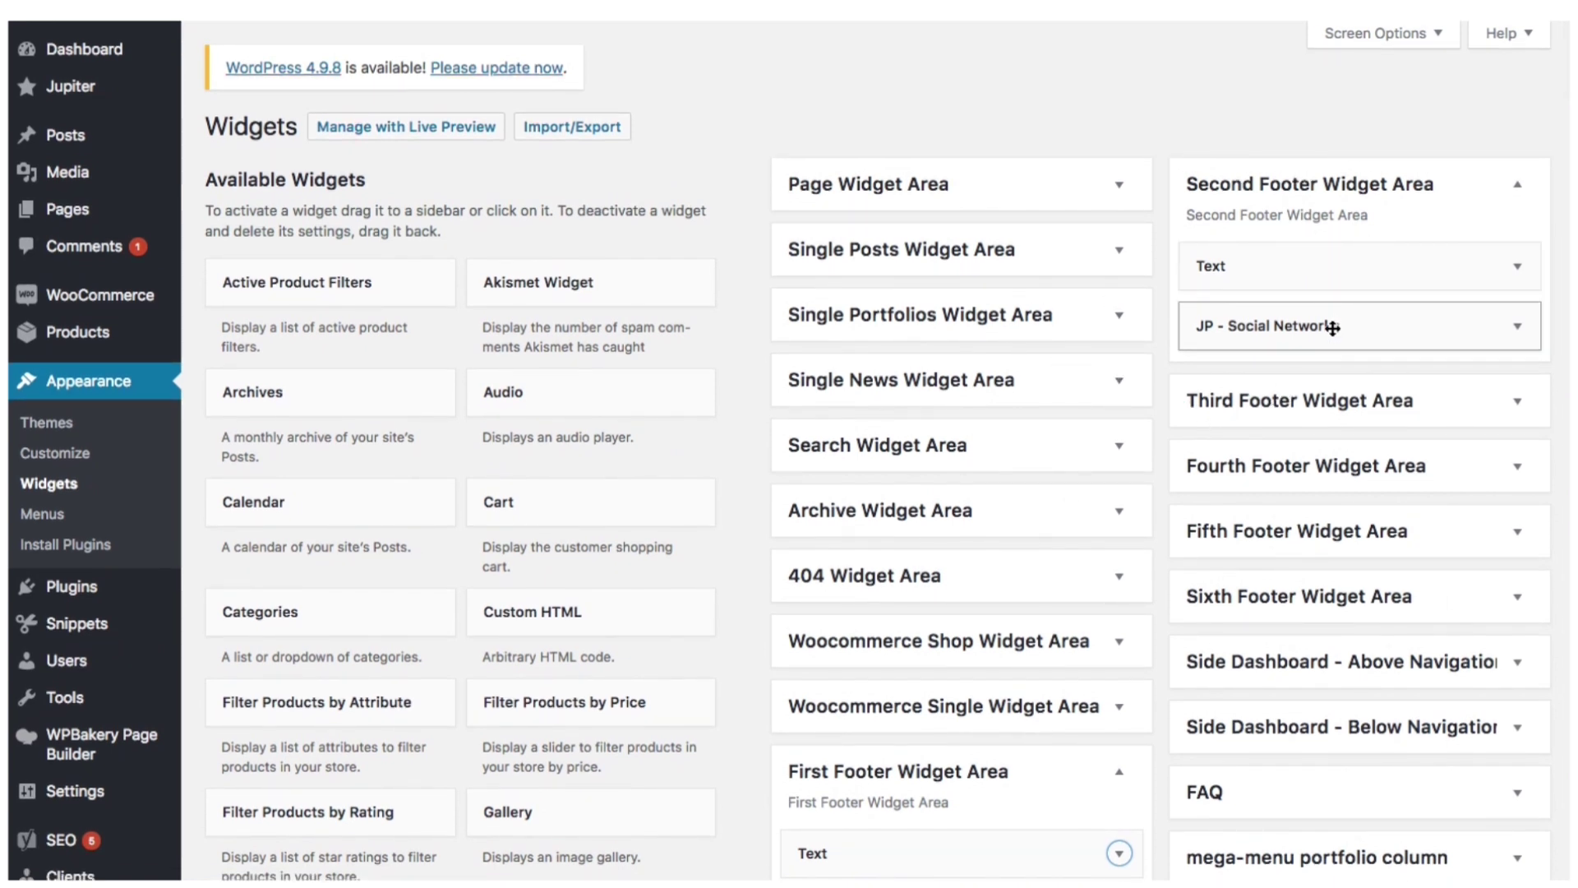
scroll(1027, 119, down, 1)
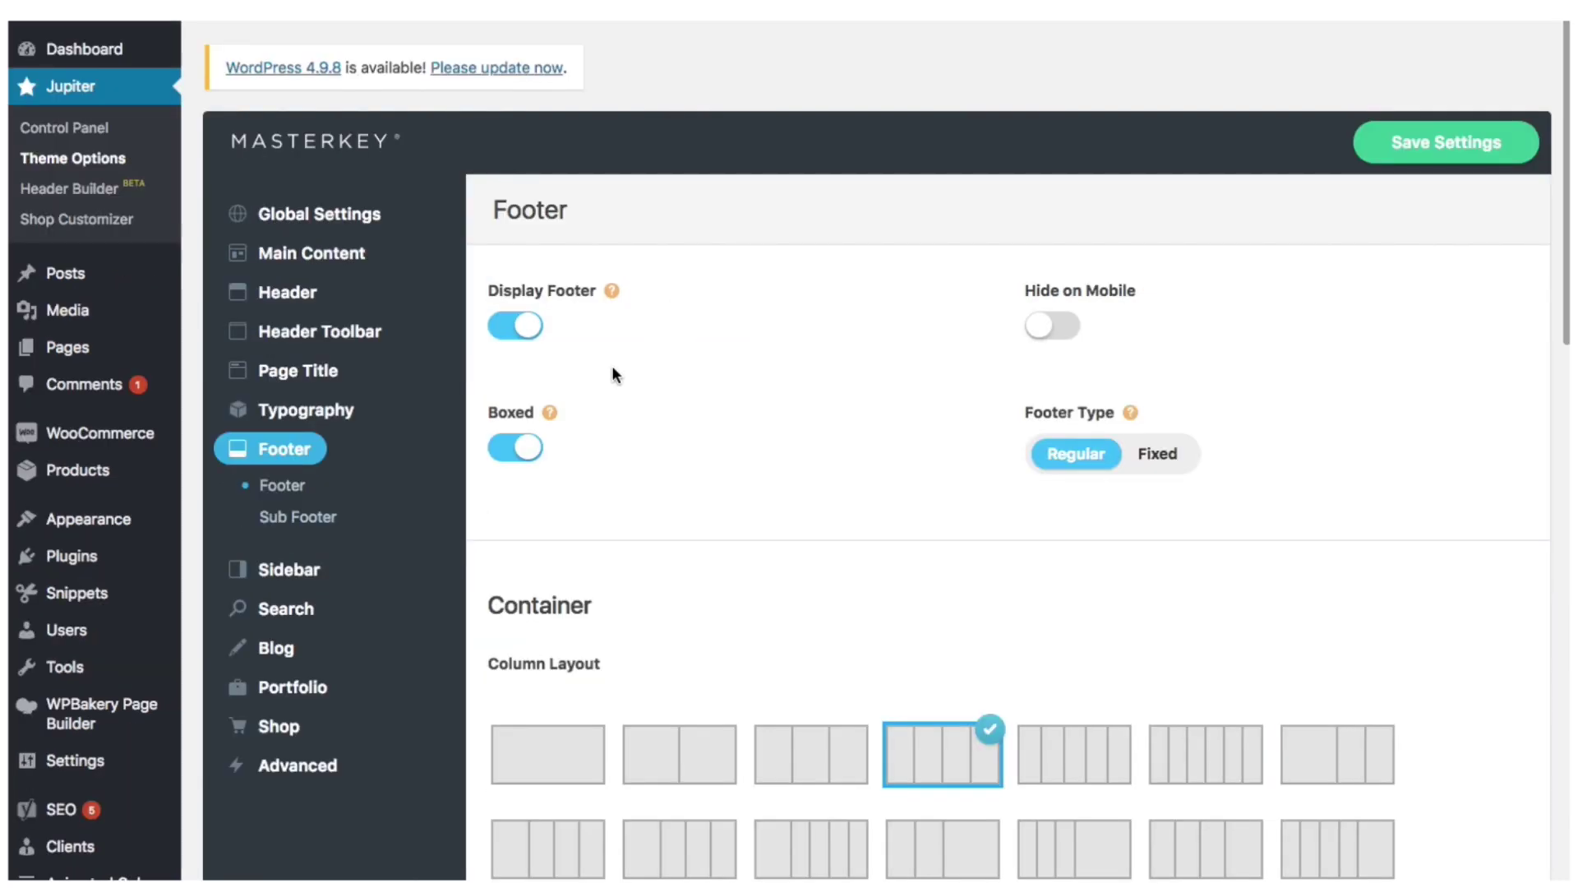
Step: Scroll down through the Masterkey Footer settings to review them
scroll(713, 298, down, 5)
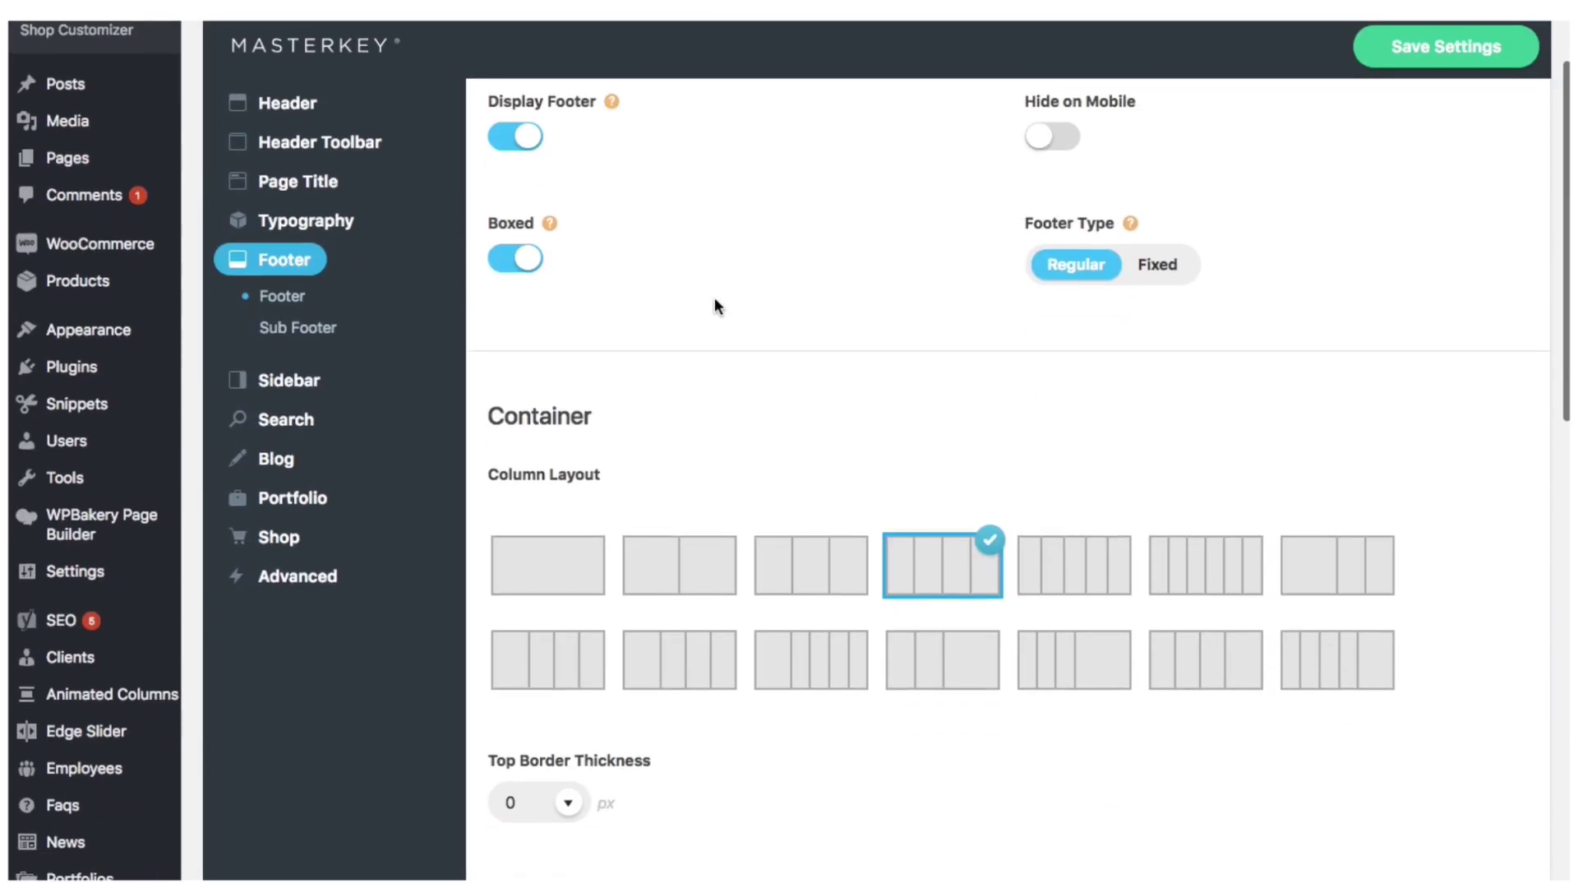
scroll(714, 301, down, 4)
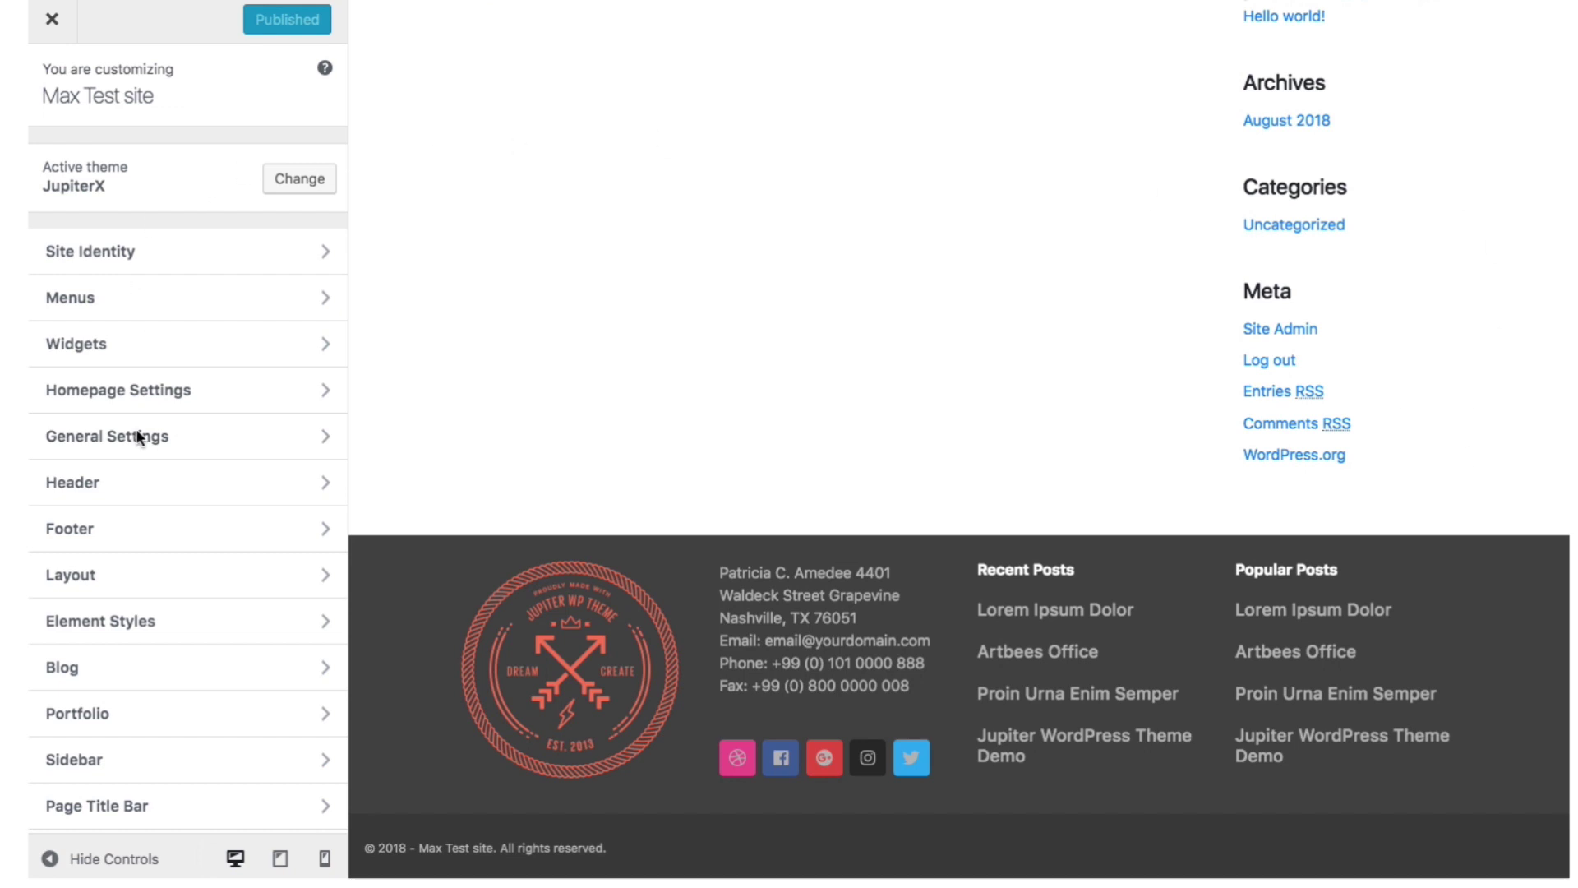
Step: Open the Footer panel from the Customizer sidebar
click(97, 541)
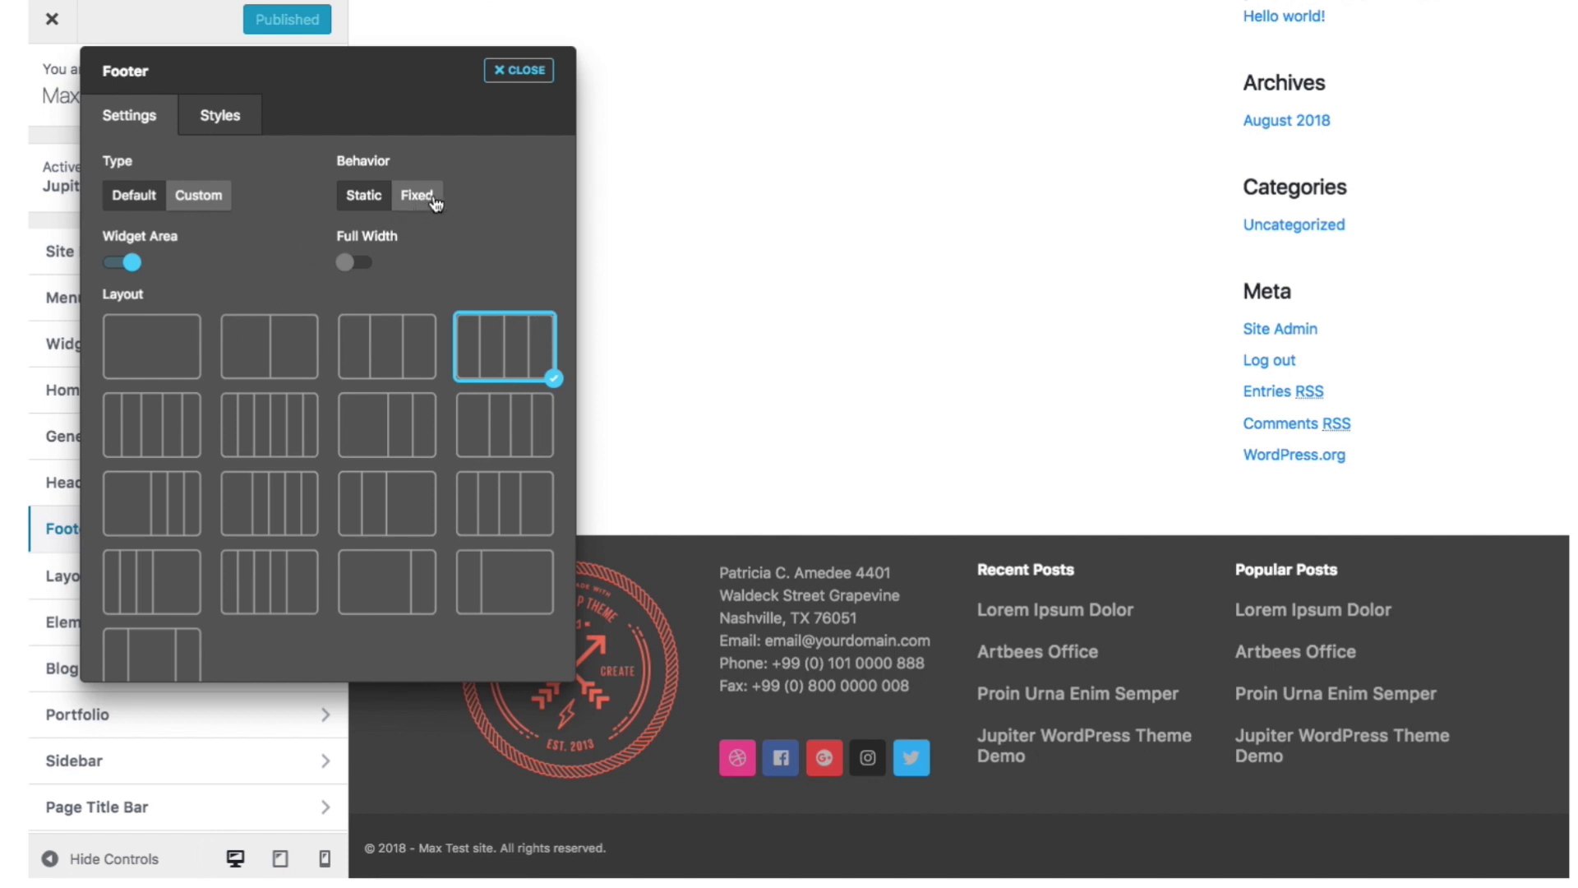
Step: In Footer Styles, set Widgets Text weight to 500 and colour to #747474
click(233, 124)
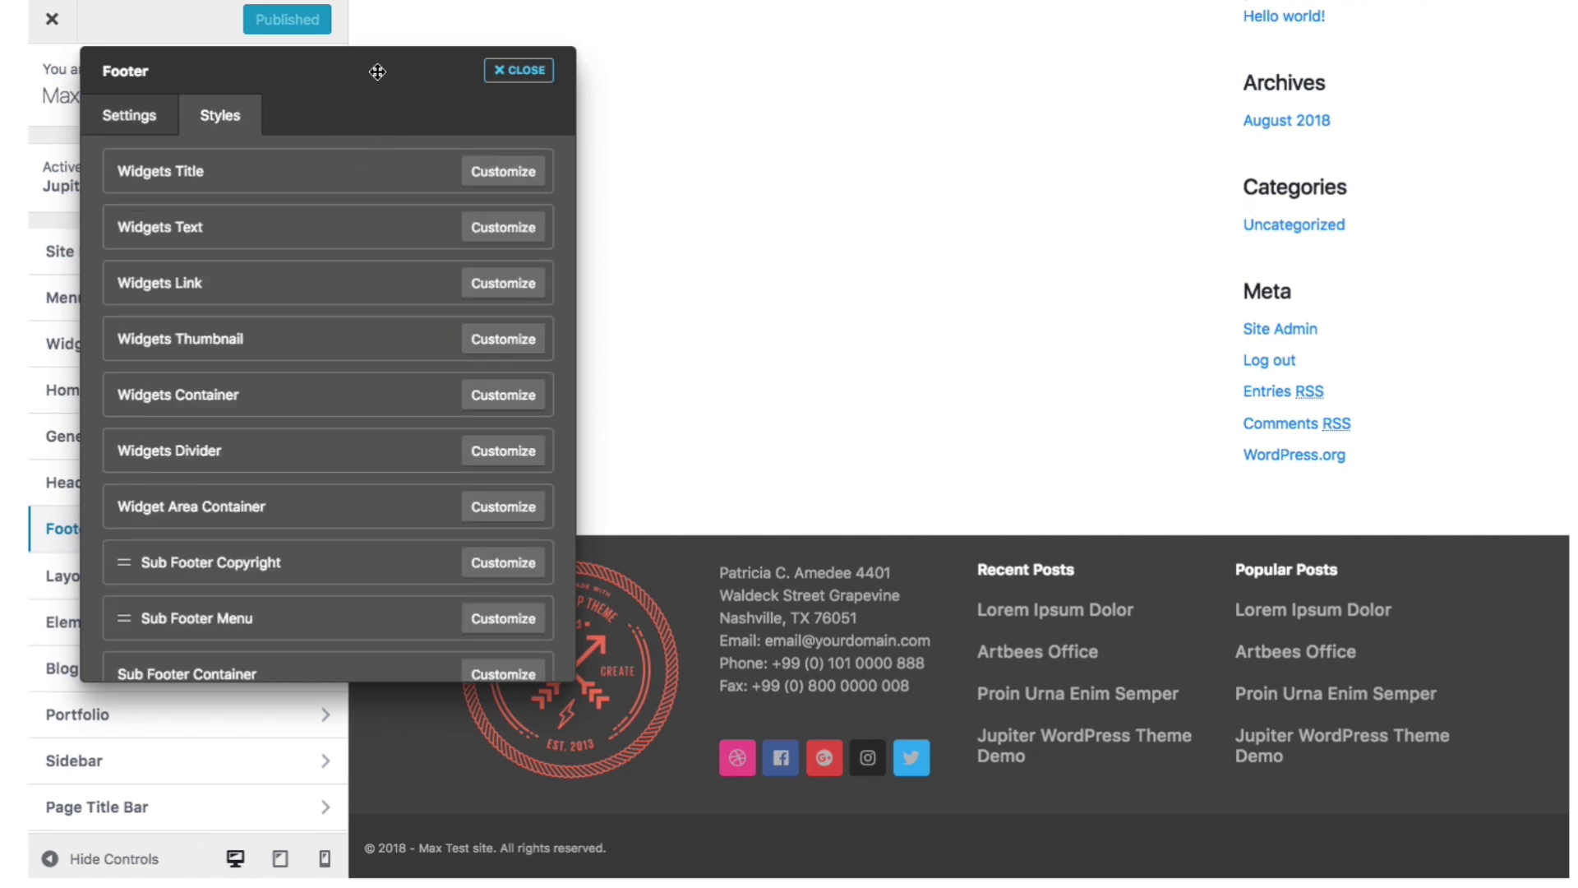
drag(377, 71, 346, 72)
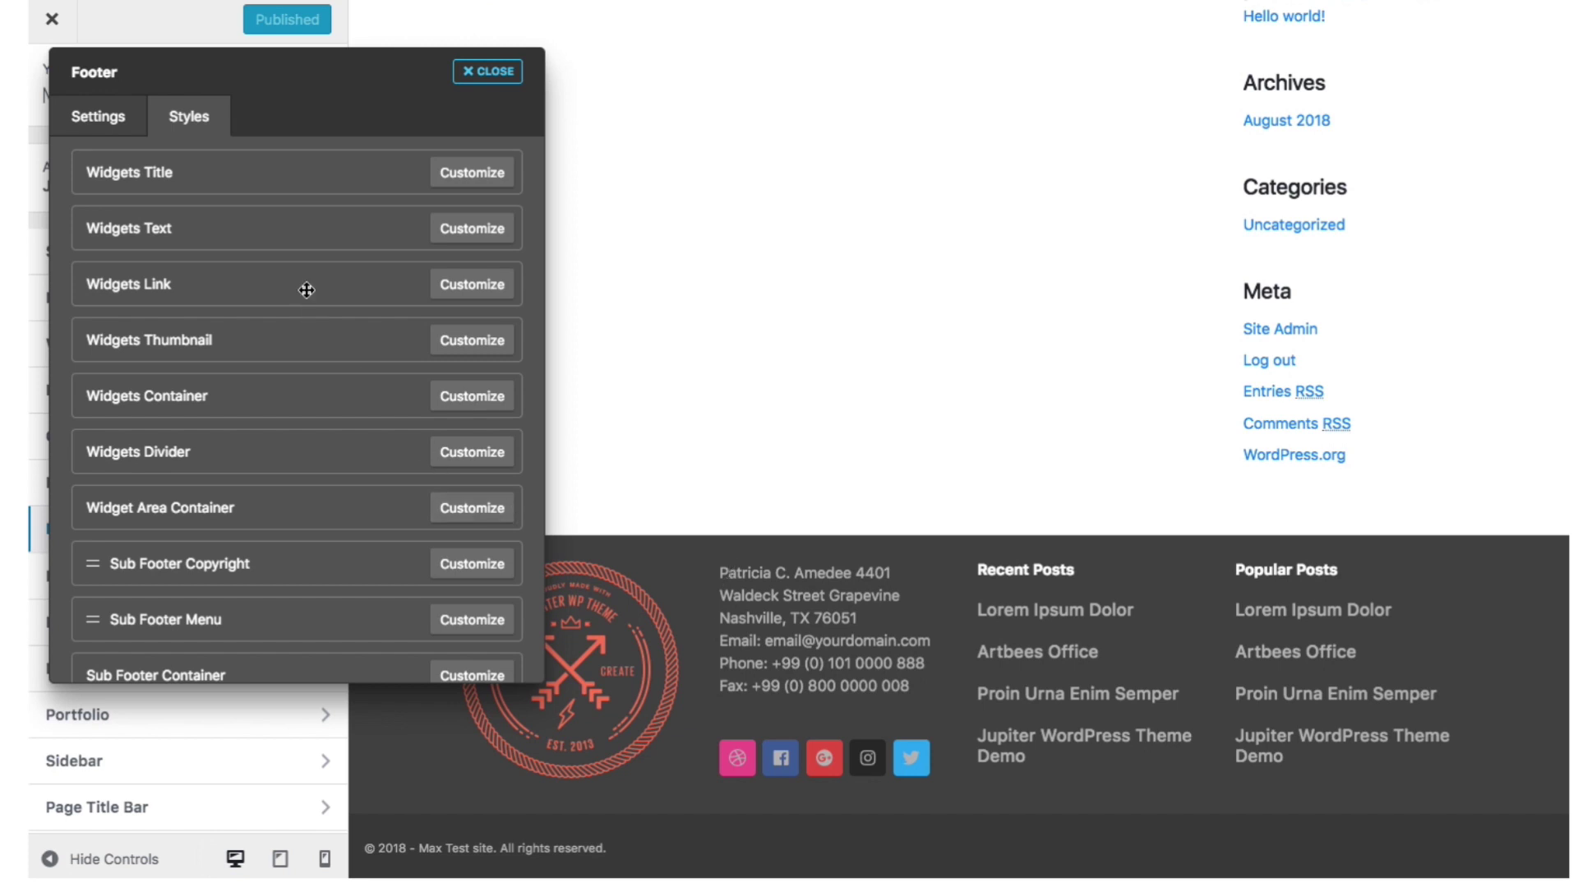
click(482, 230)
click(236, 198)
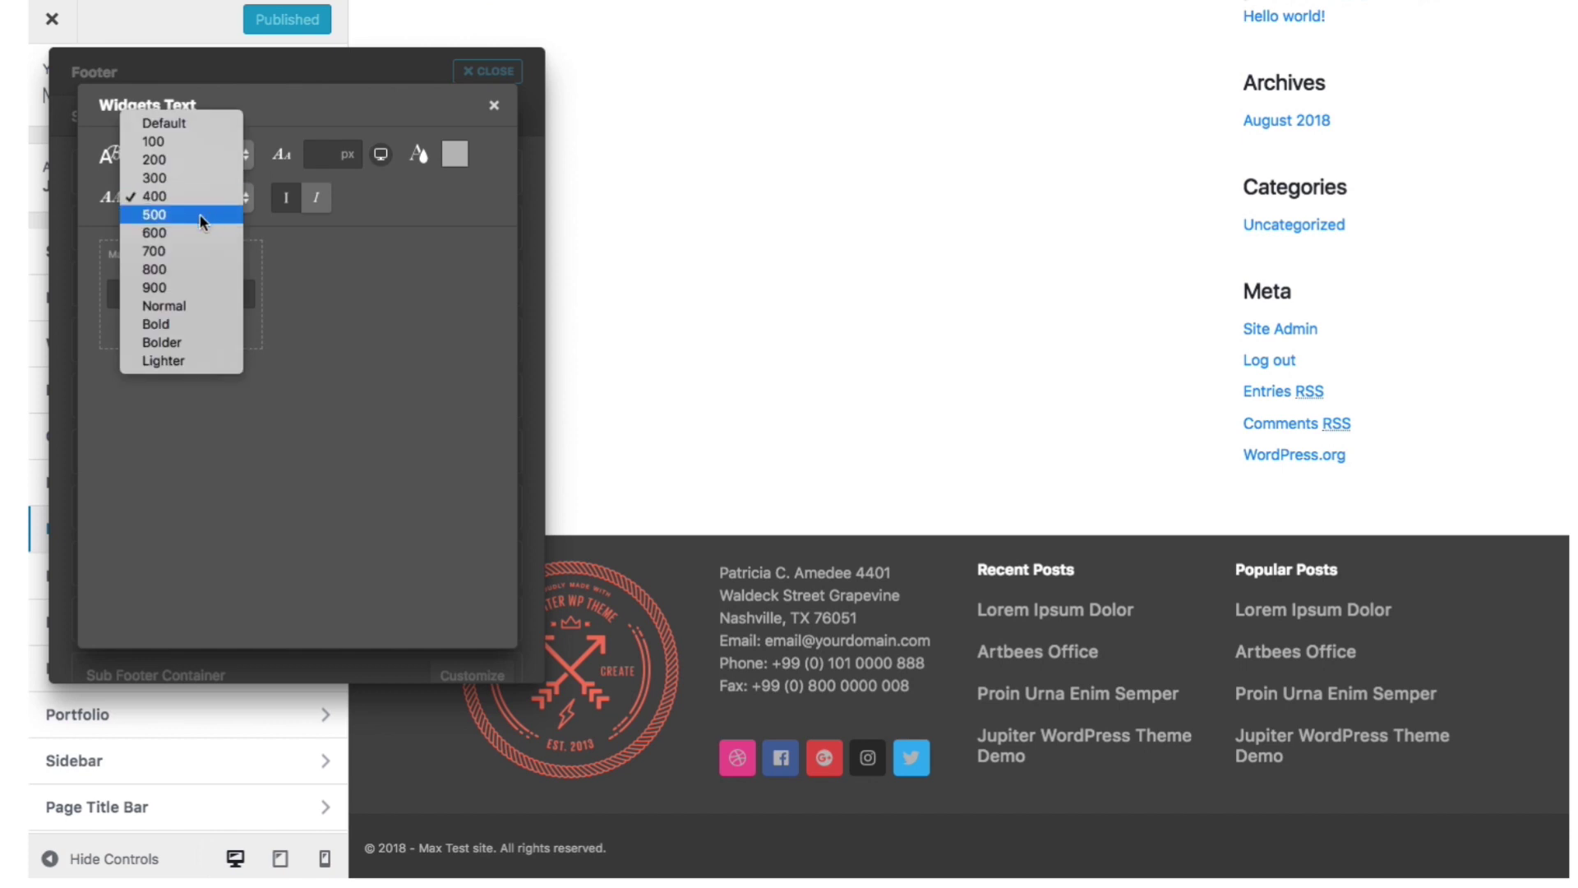
click(202, 216)
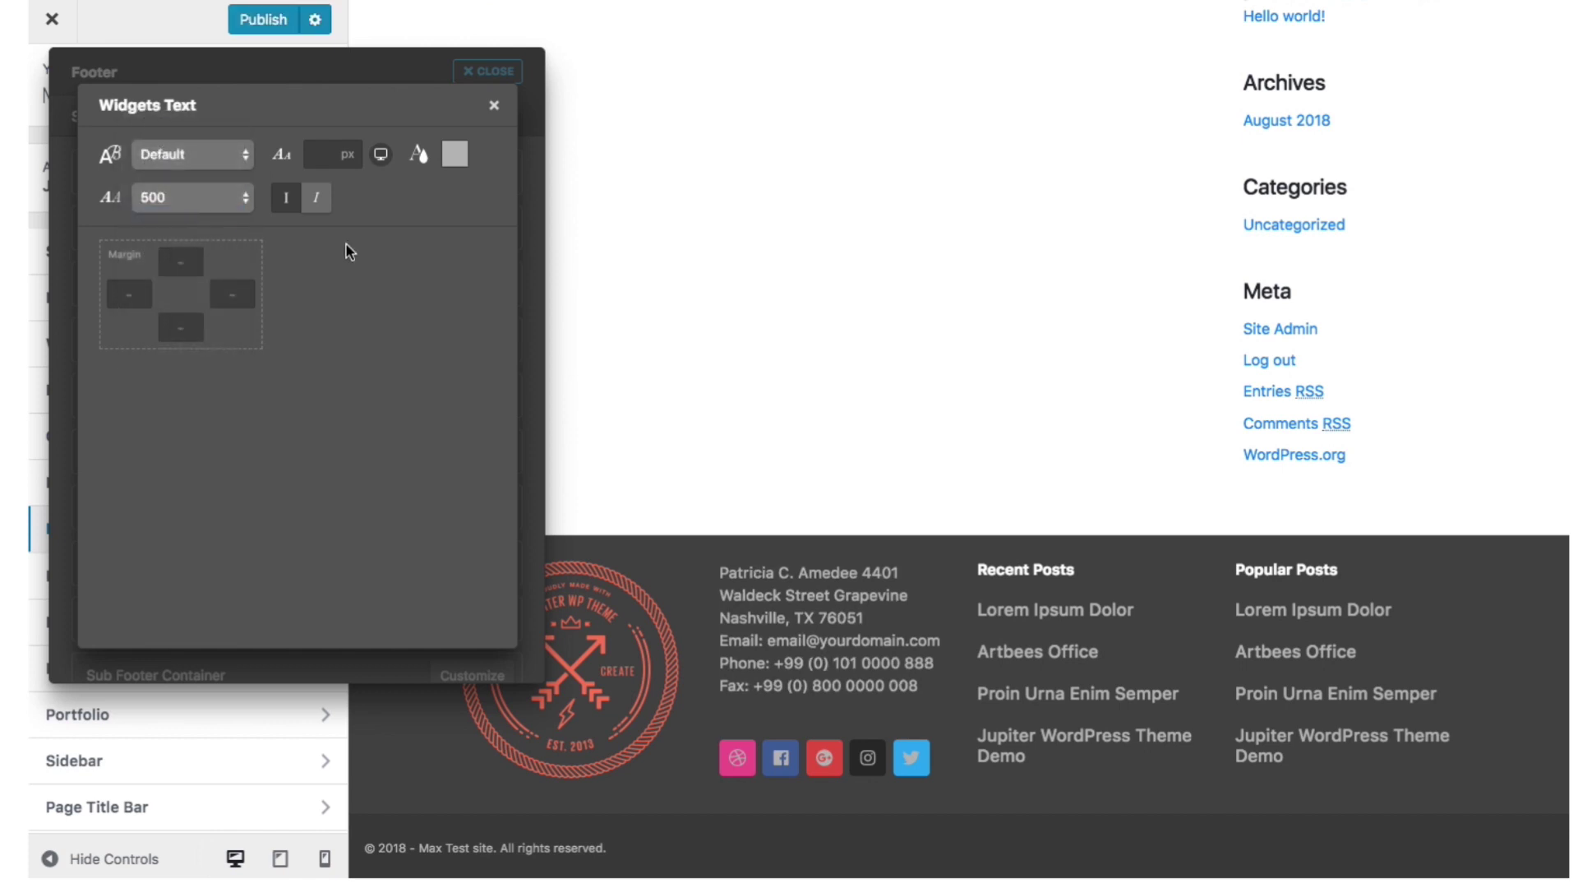
click(457, 156)
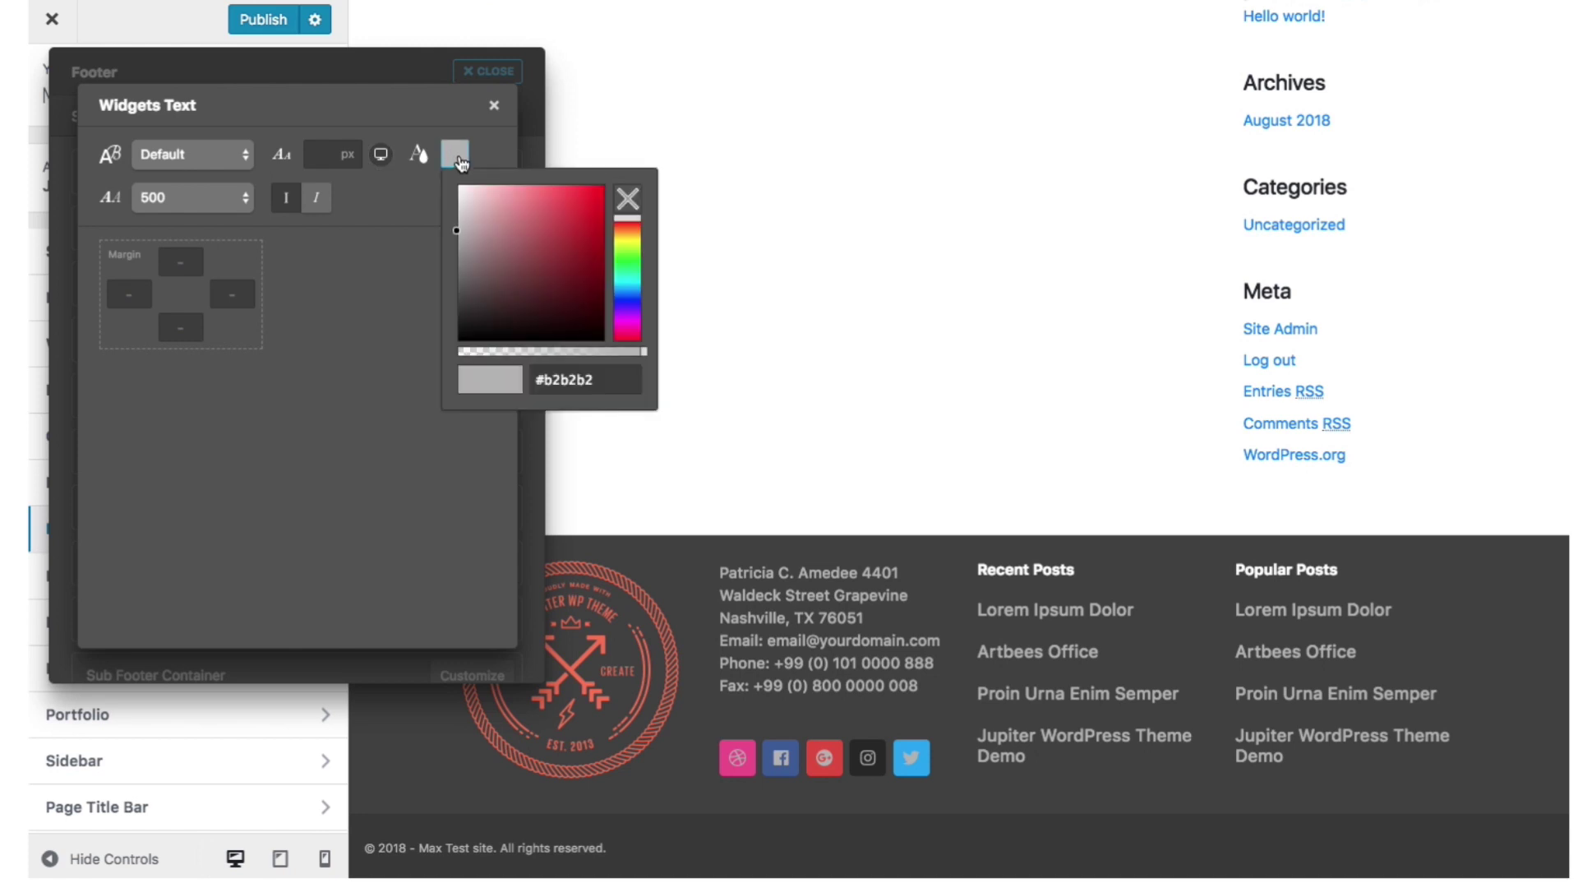
drag(462, 248, 440, 272)
click(350, 426)
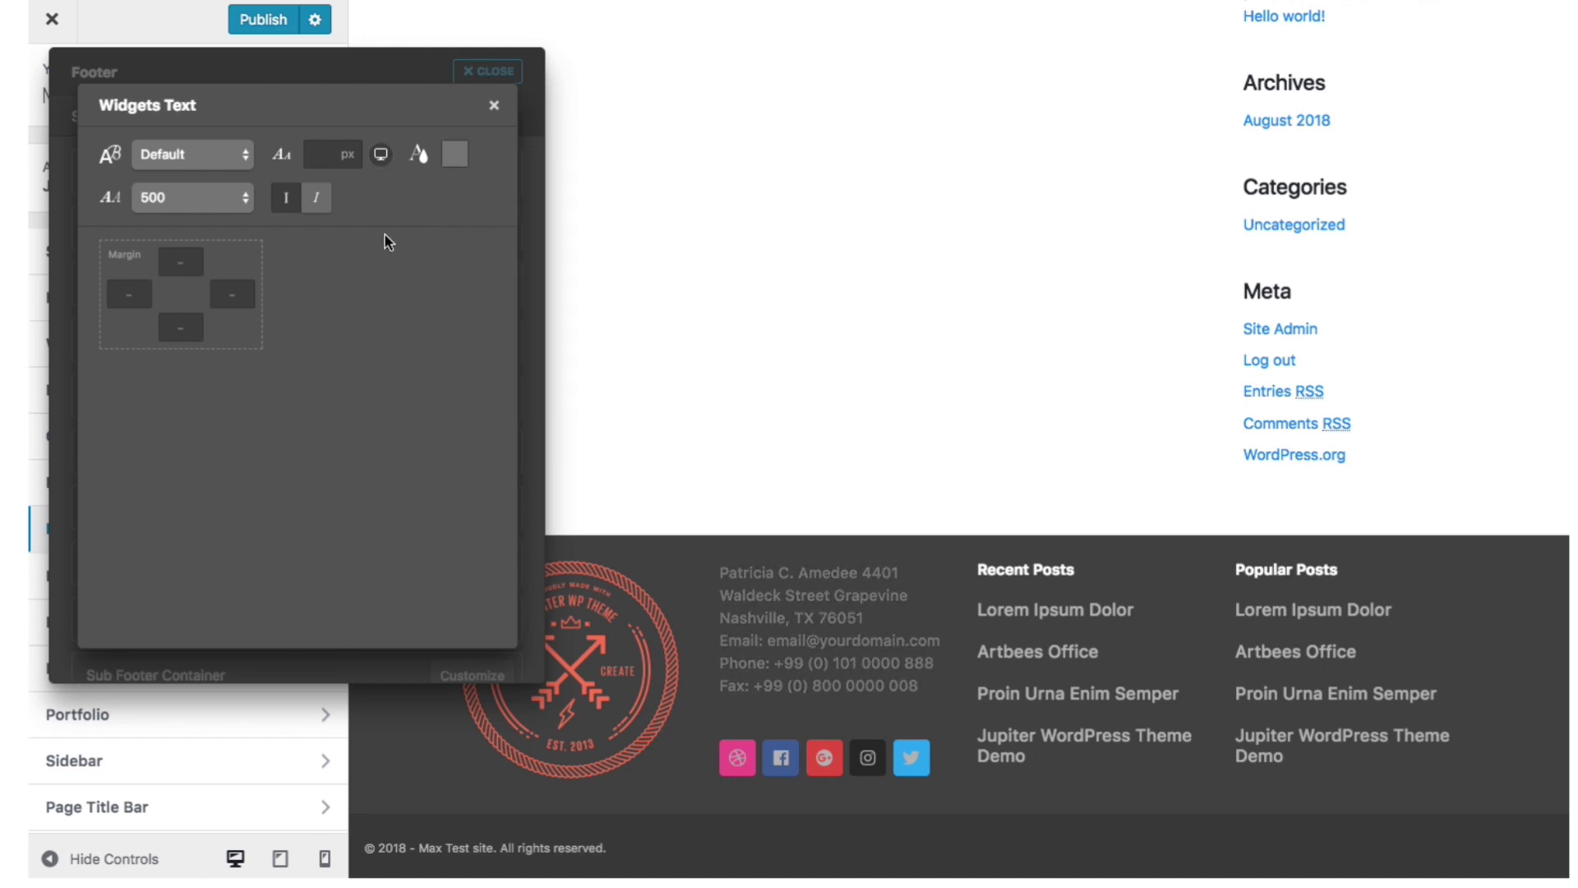
Step: Check the footer at tablet width, then return the preview to desktop
mouse_move(382, 158)
click(408, 154)
scroll(716, 409, down, 10)
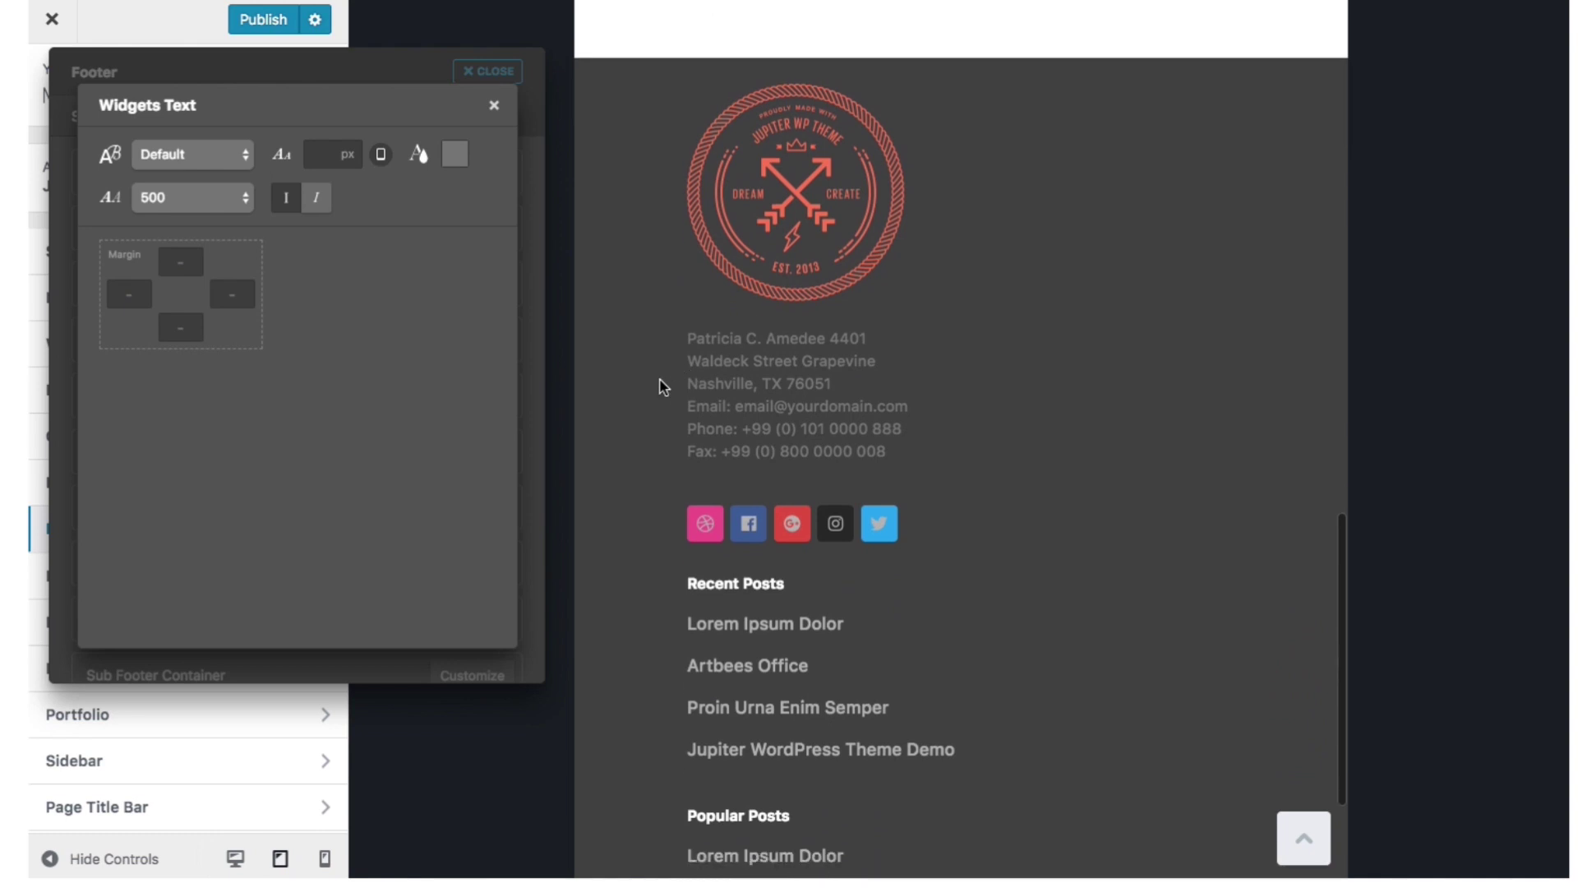
mouse_move(382, 156)
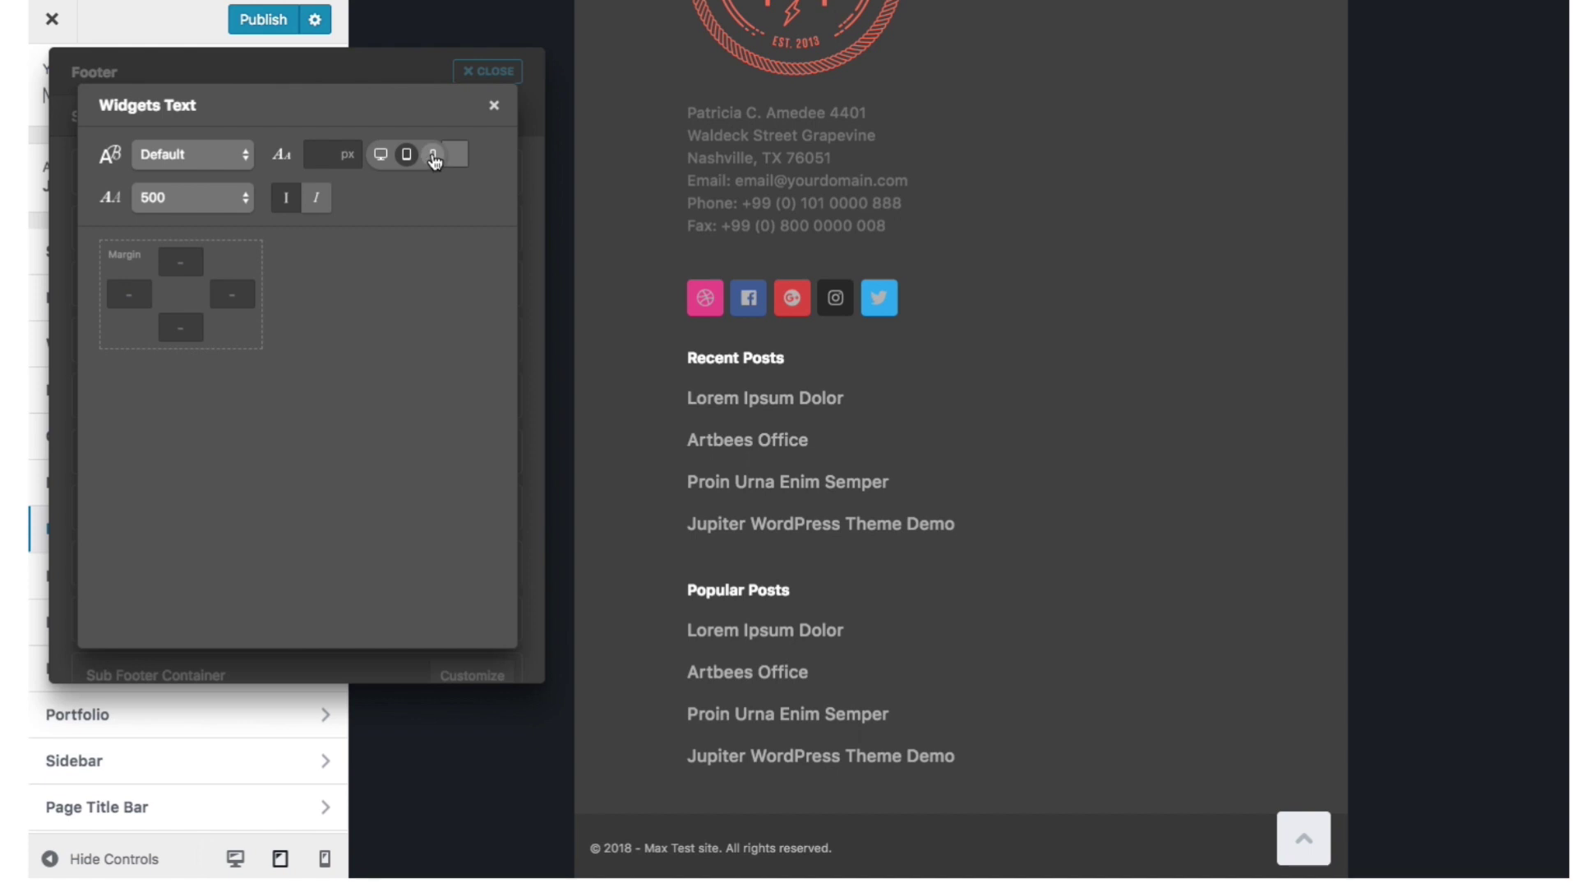
click(381, 154)
scroll(794, 437, down, 2)
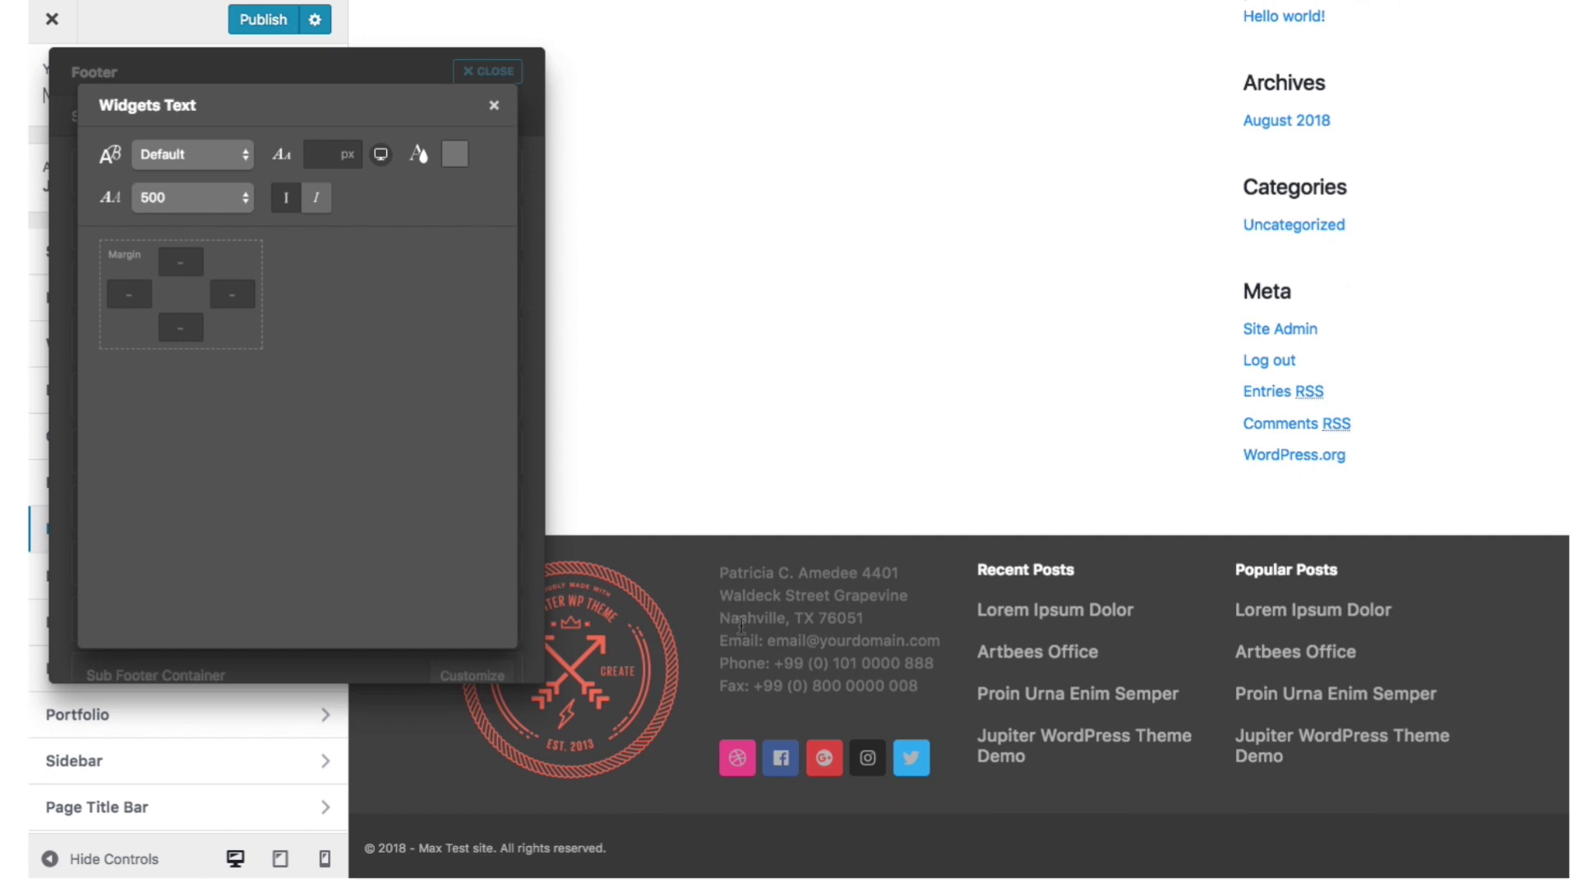
Step: Darken the footer Widget Area Container background to #323232
click(494, 105)
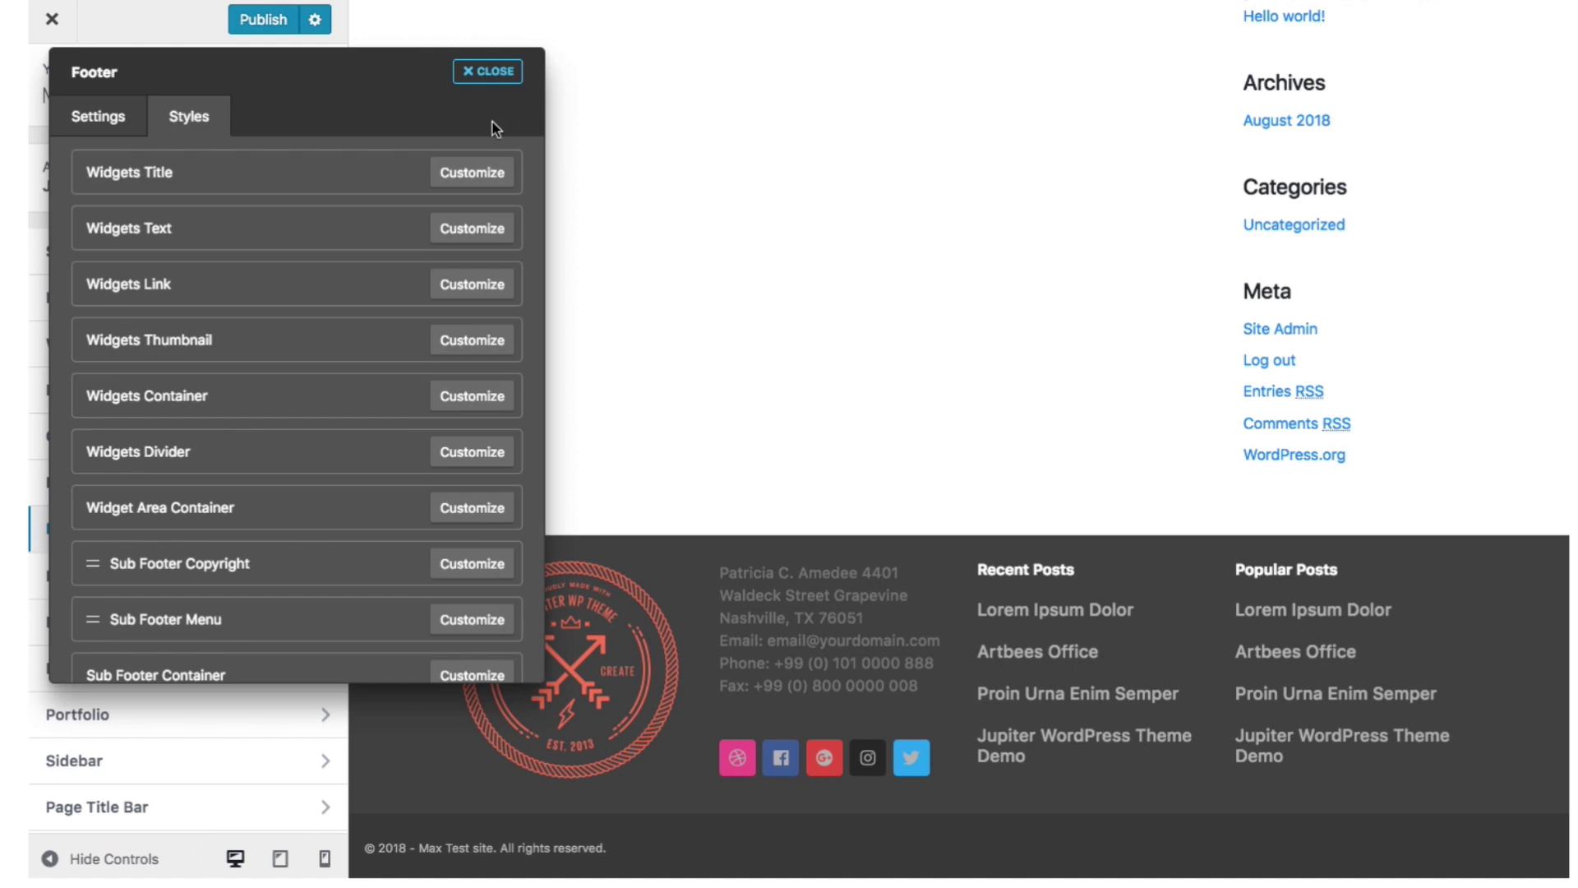
scroll(283, 527, down, 1)
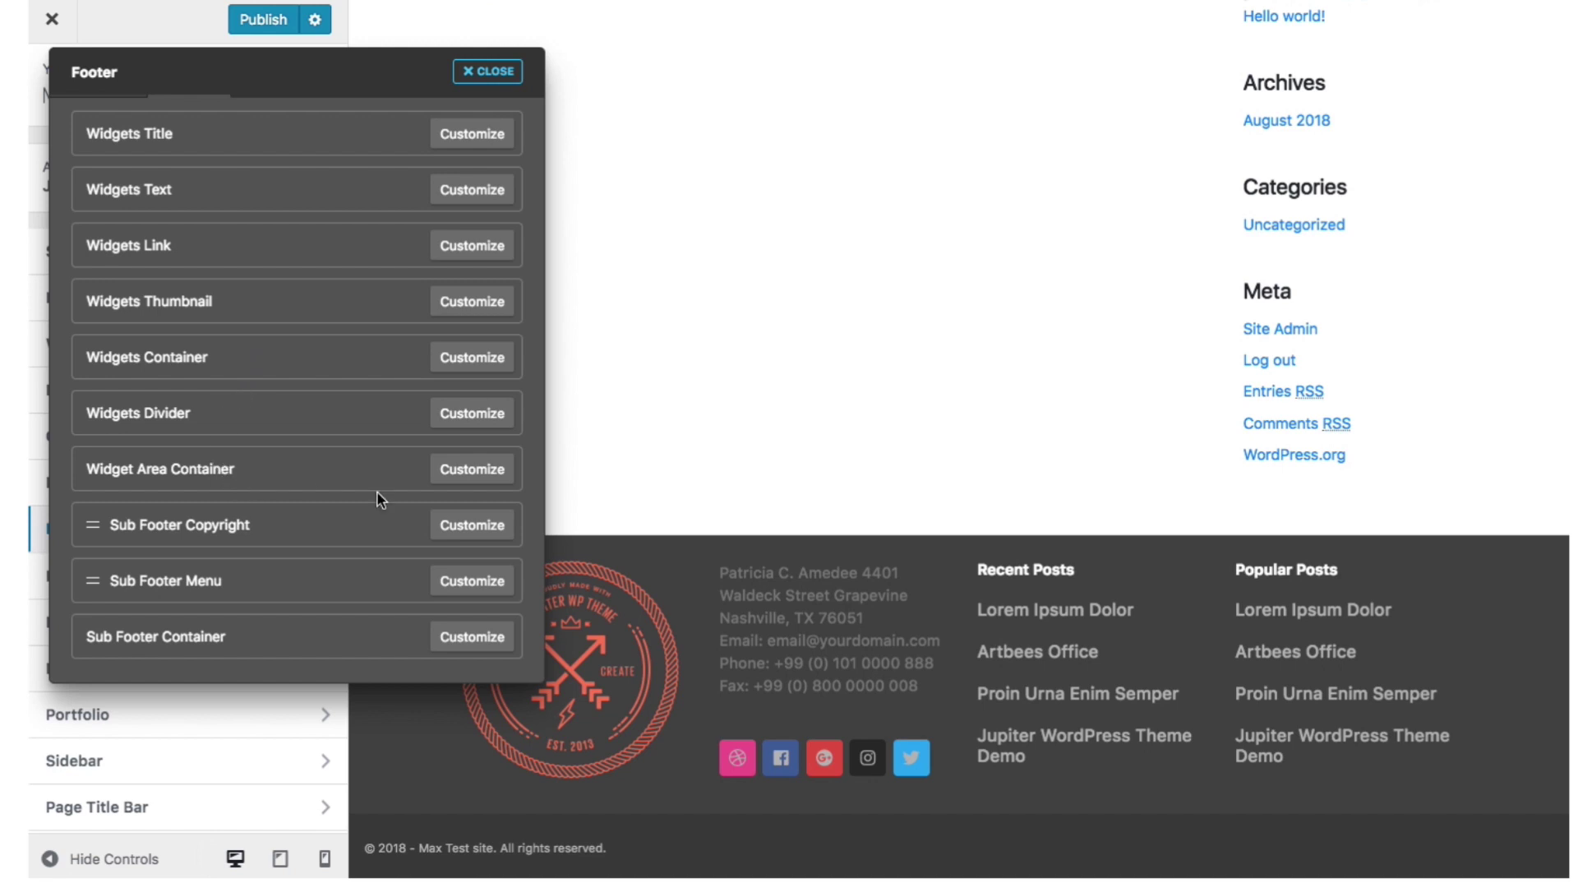
click(493, 475)
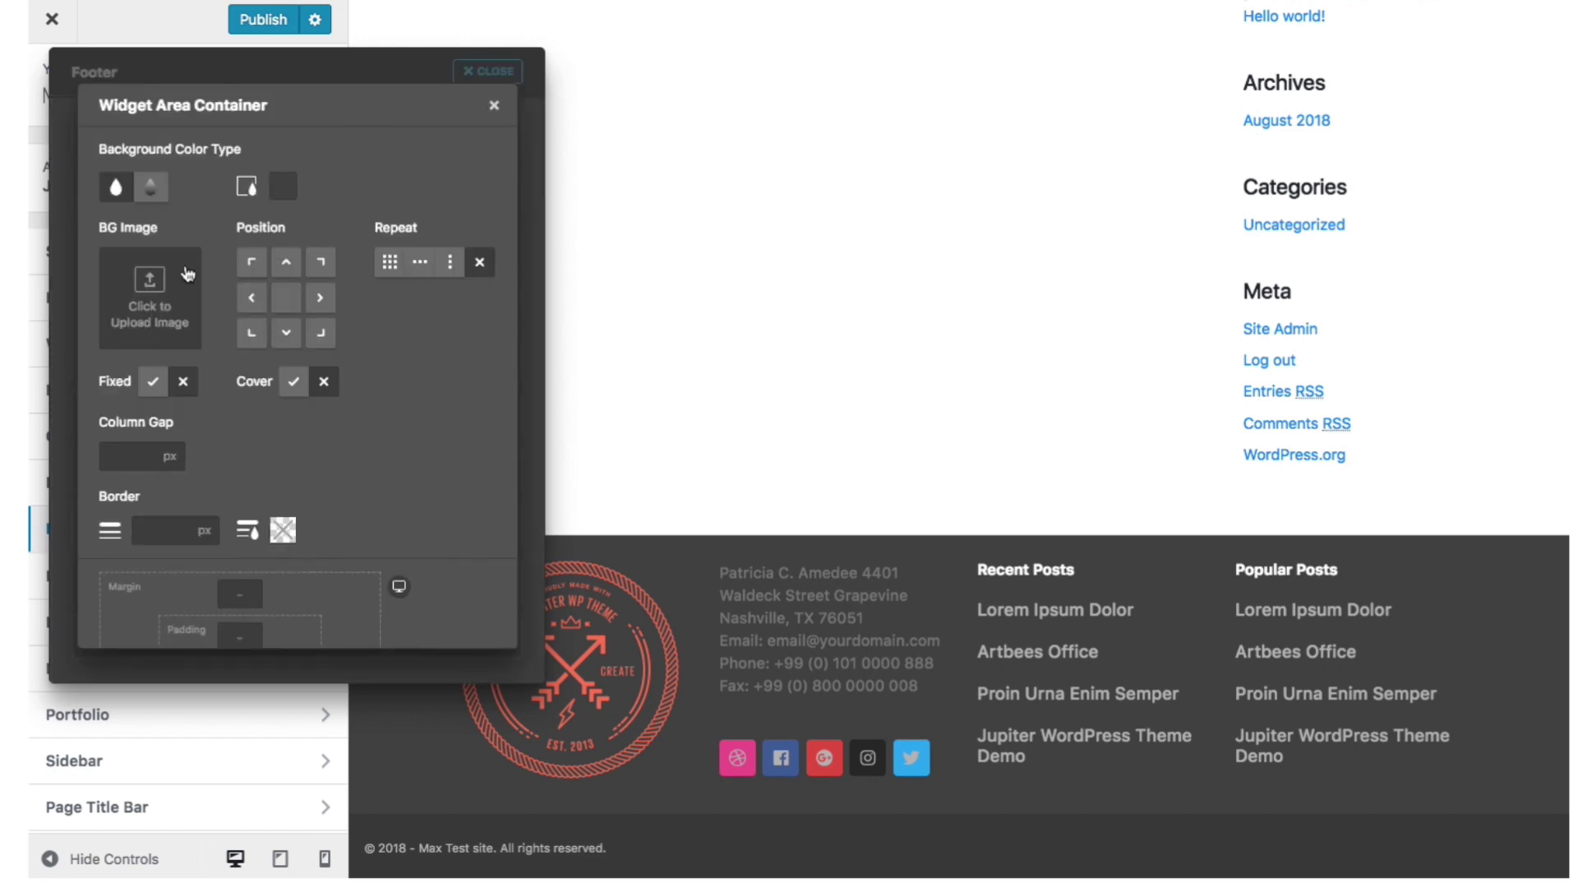
click(291, 193)
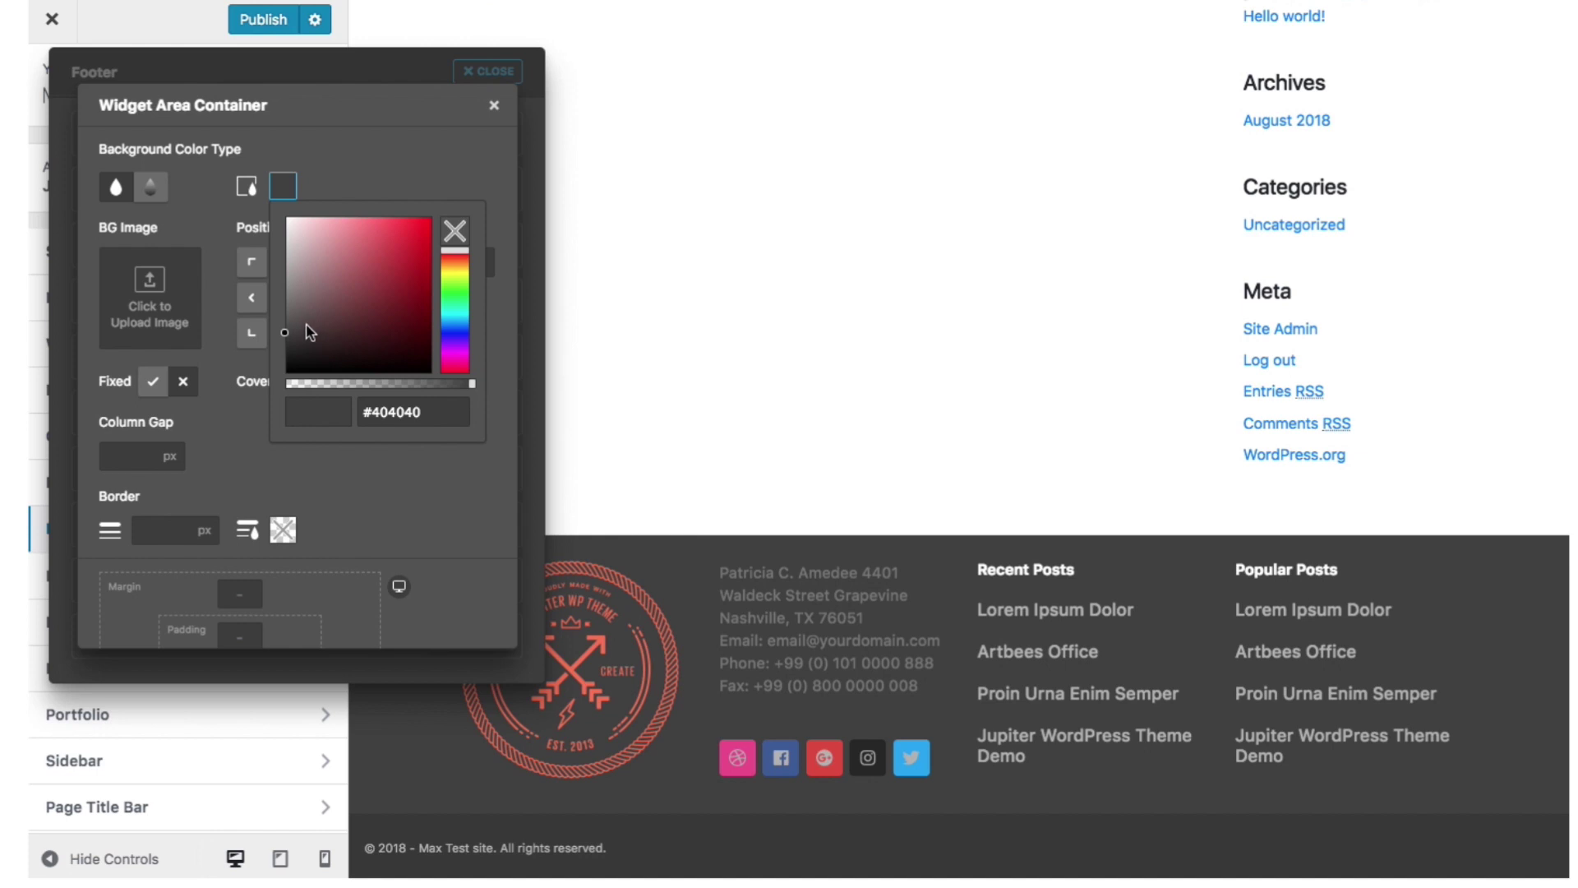
drag(301, 343, 279, 346)
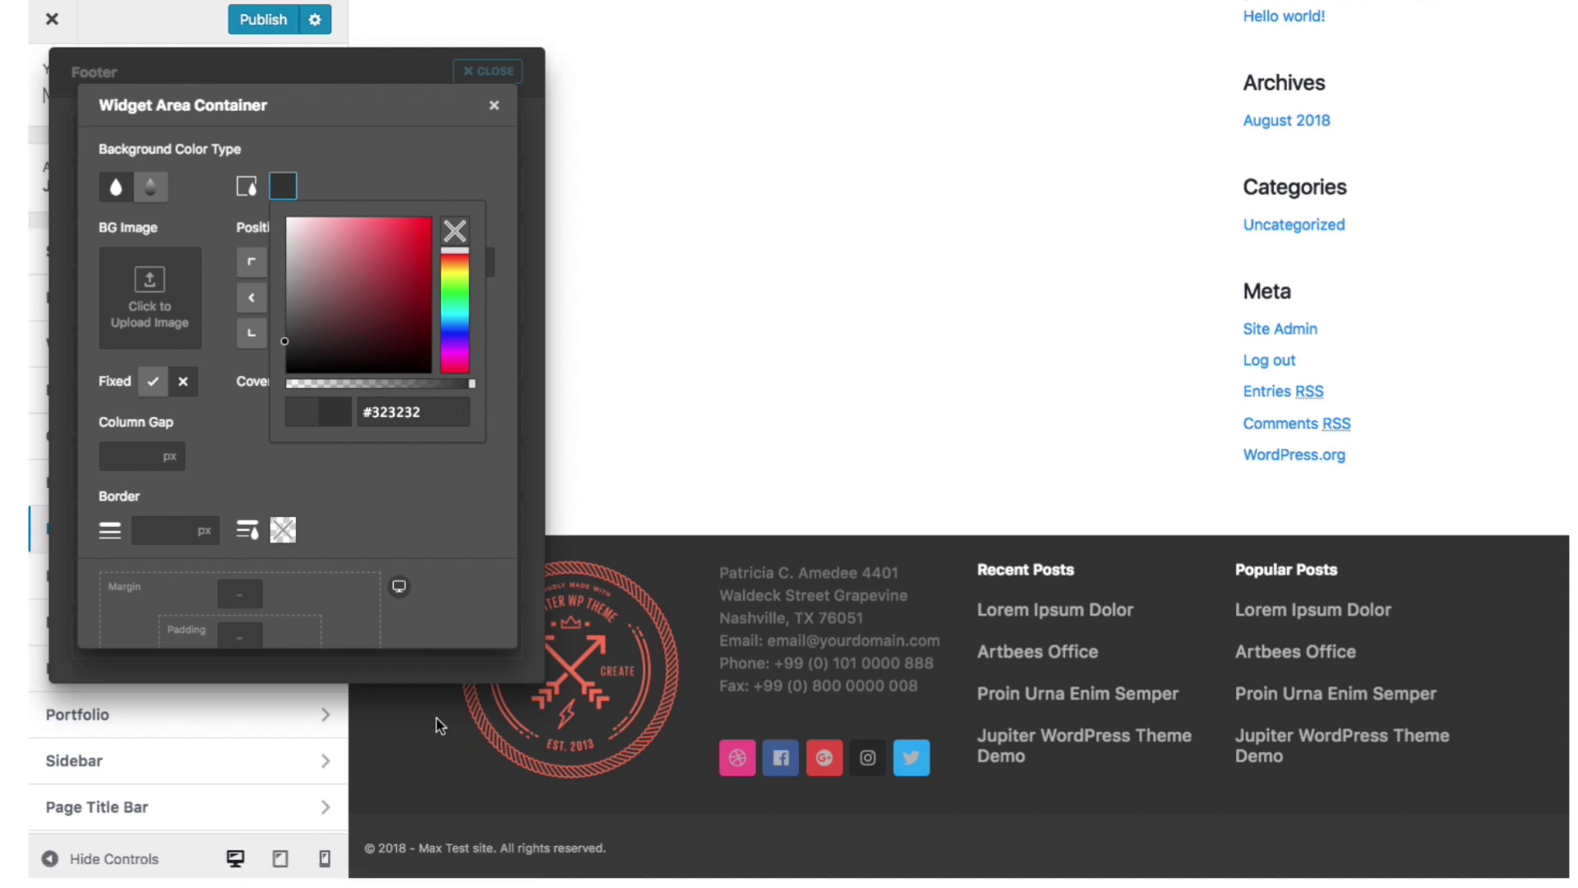
click(471, 510)
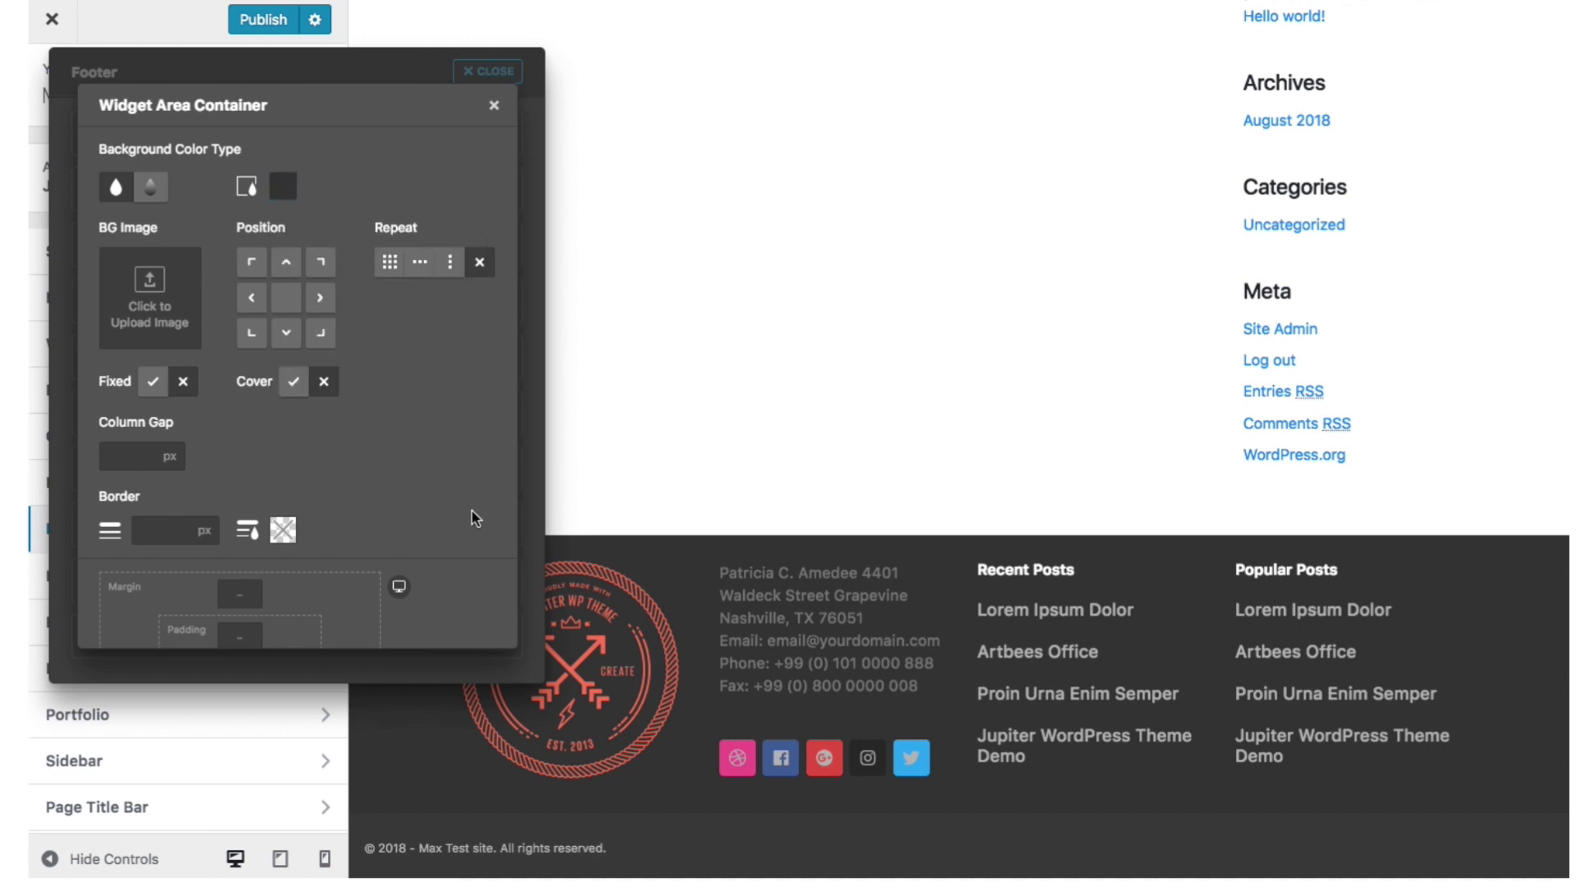
click(494, 107)
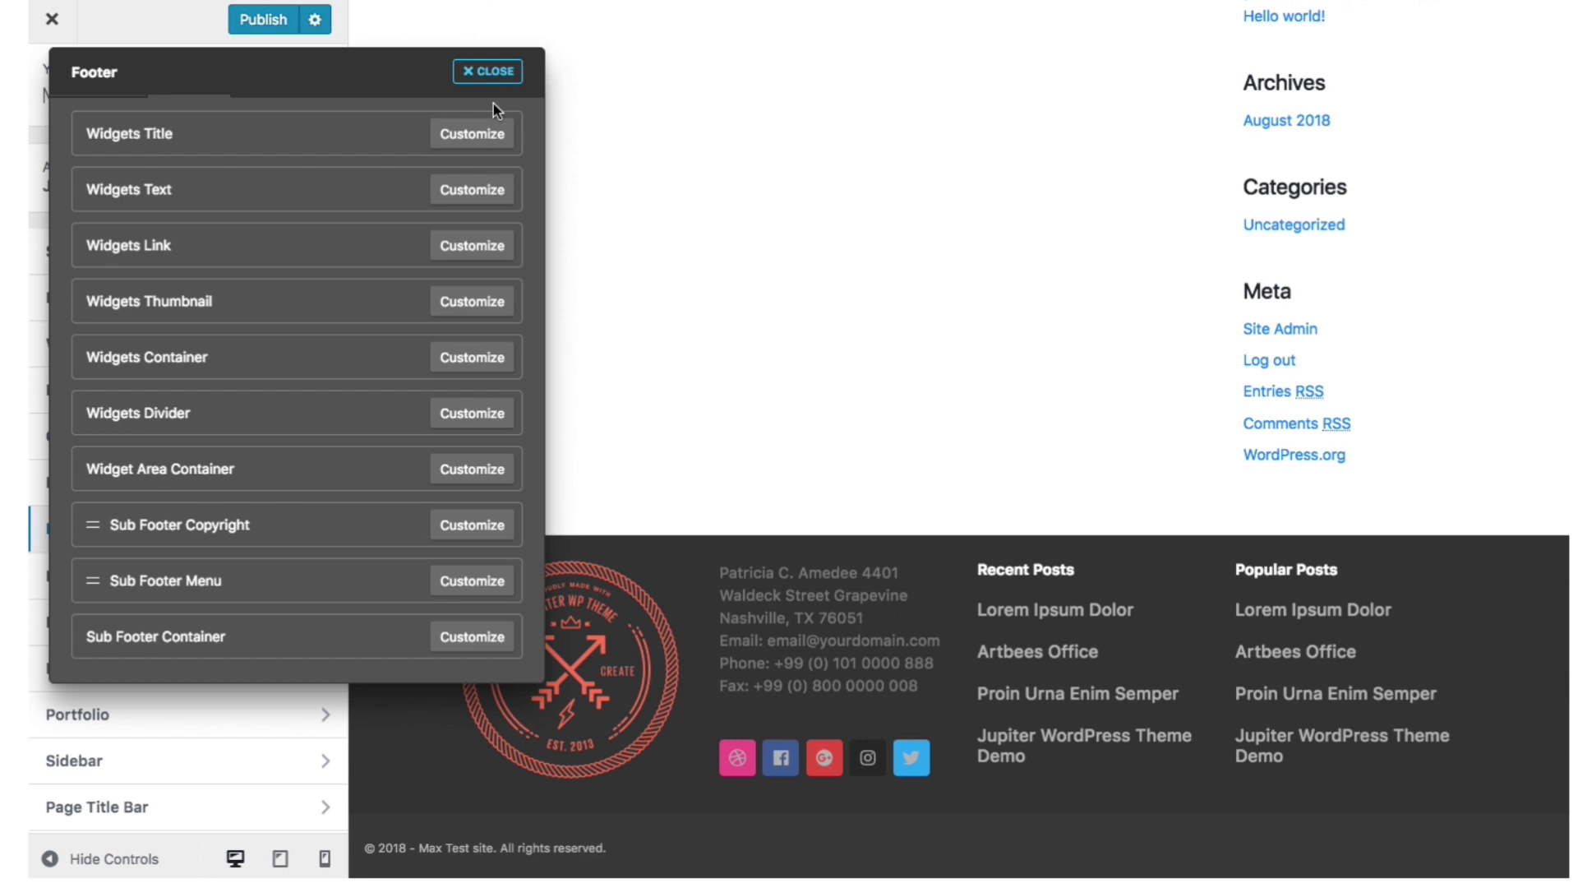
Step: In Footer Widgets Area 2, move the Text widget below Jupiter - Social Networks
click(495, 80)
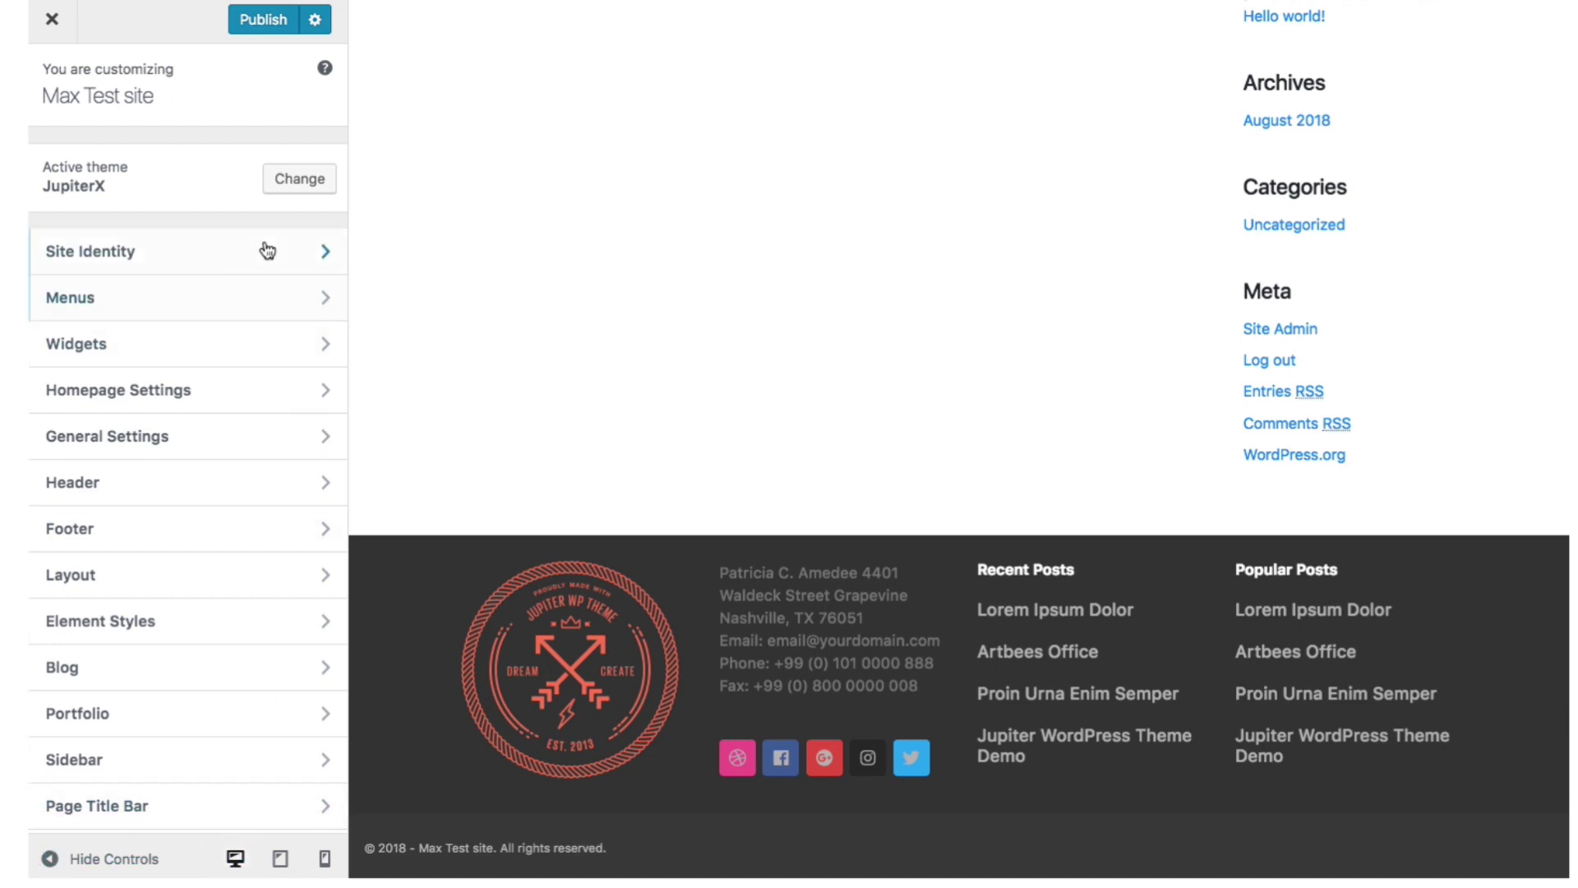
click(150, 351)
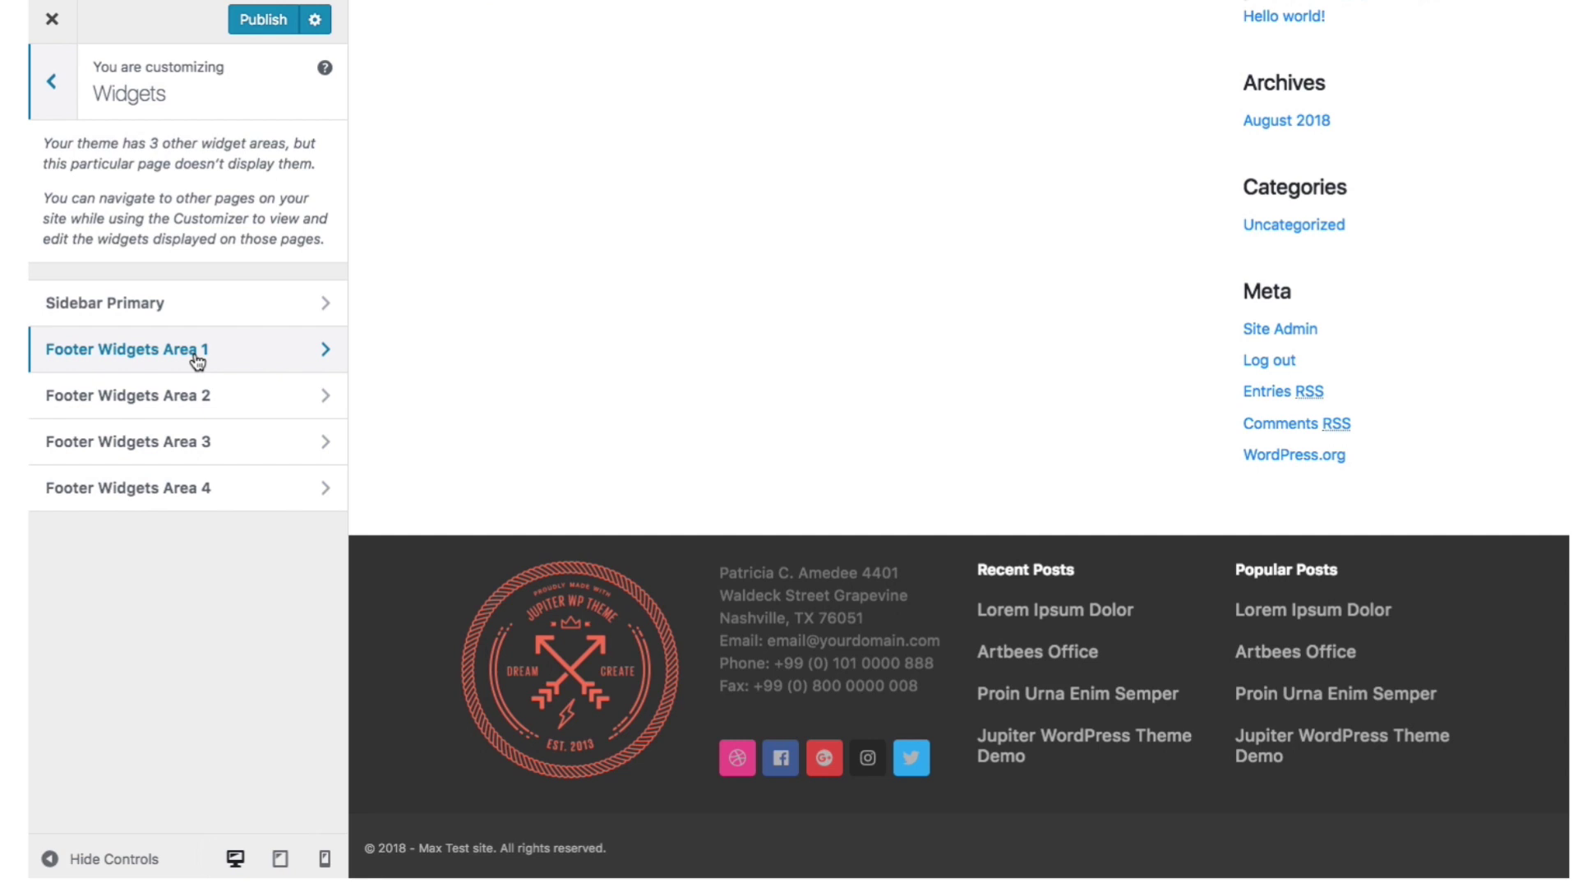
click(190, 401)
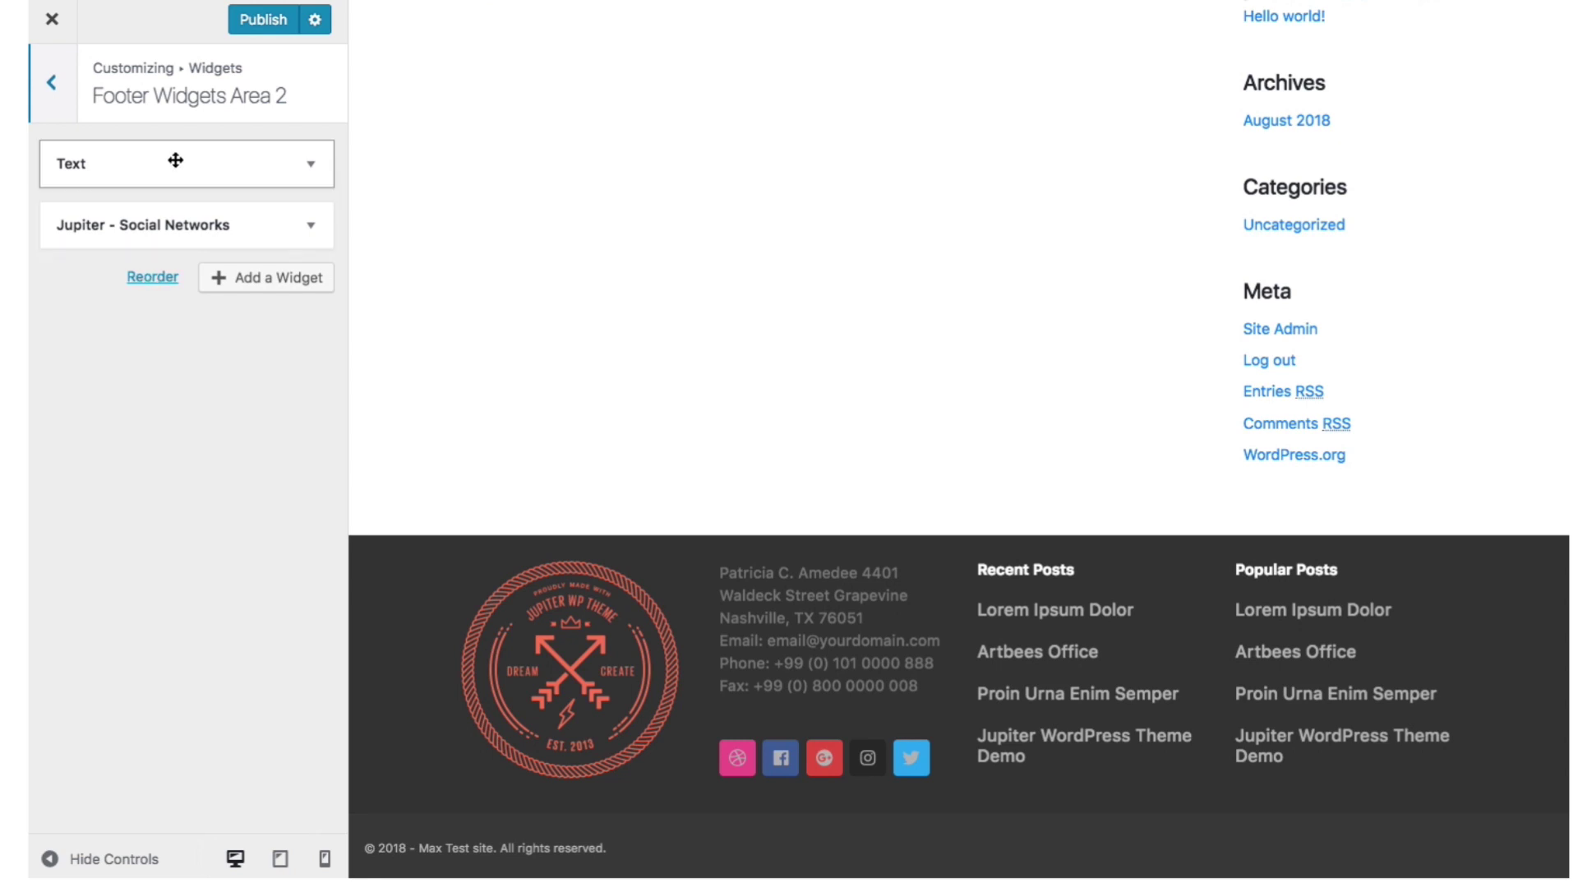
drag(169, 159, 160, 343)
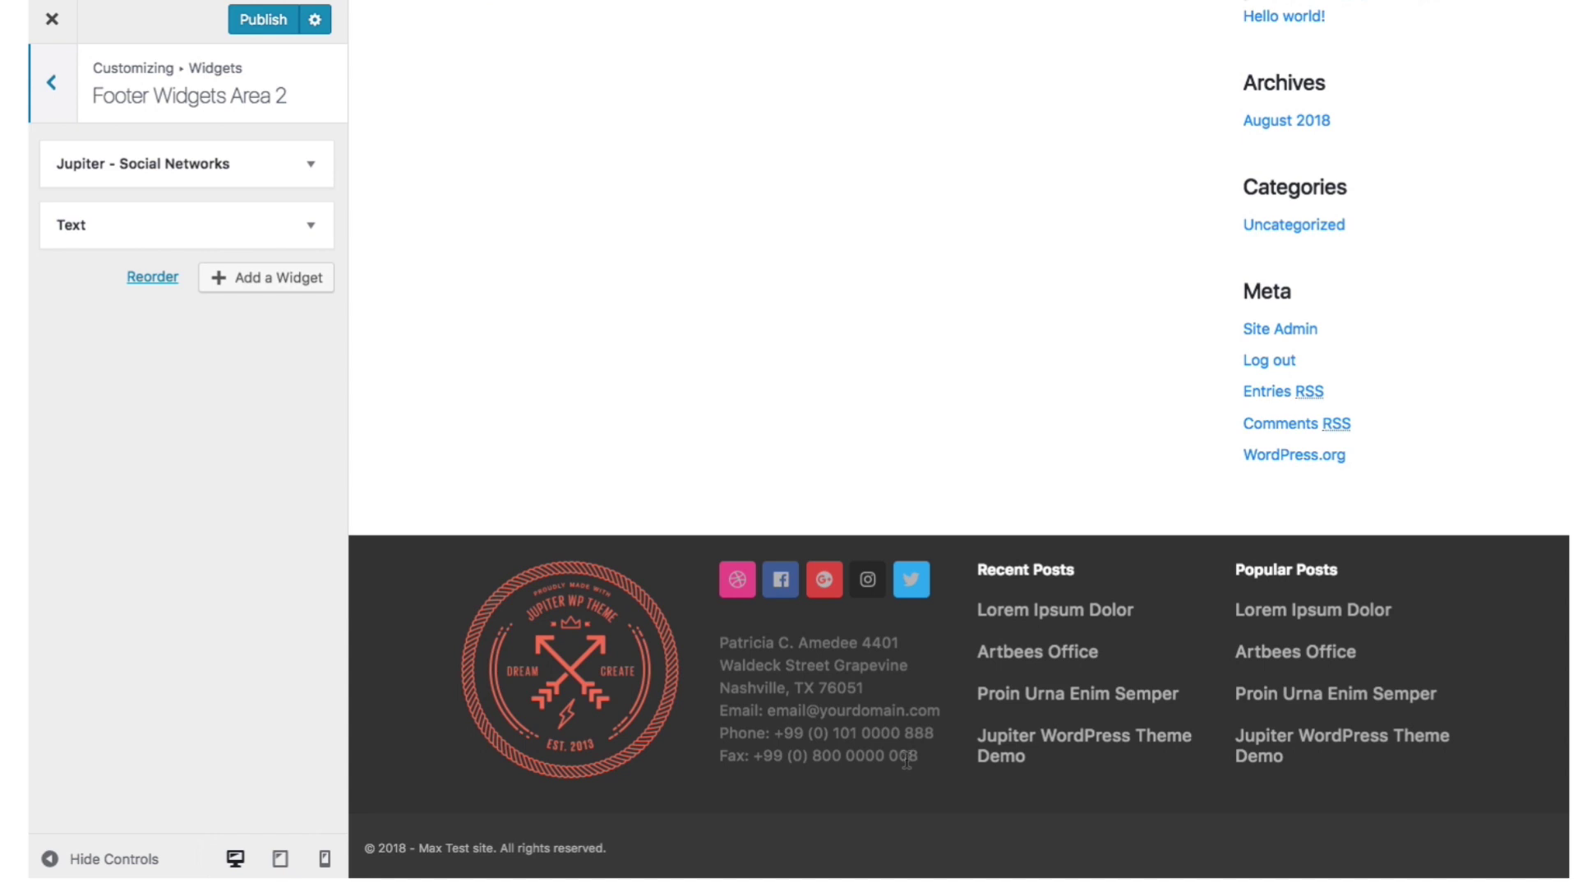
Step: Add a Text widget to Footer Widgets Area 2 via a 'tex' widget search
click(248, 282)
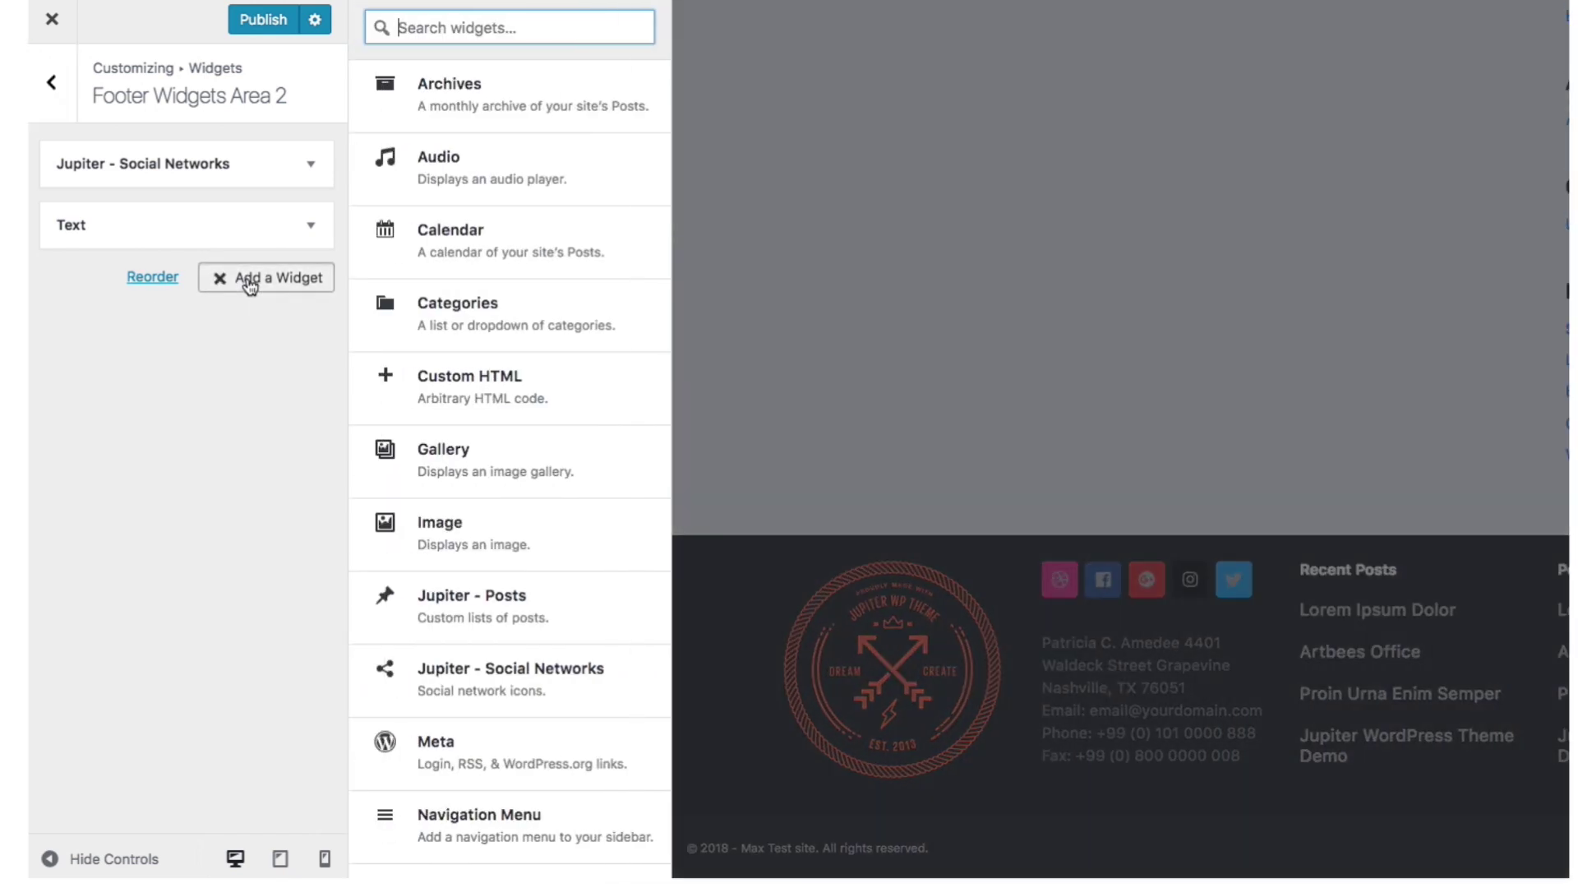
scroll(452, 649, down, 5)
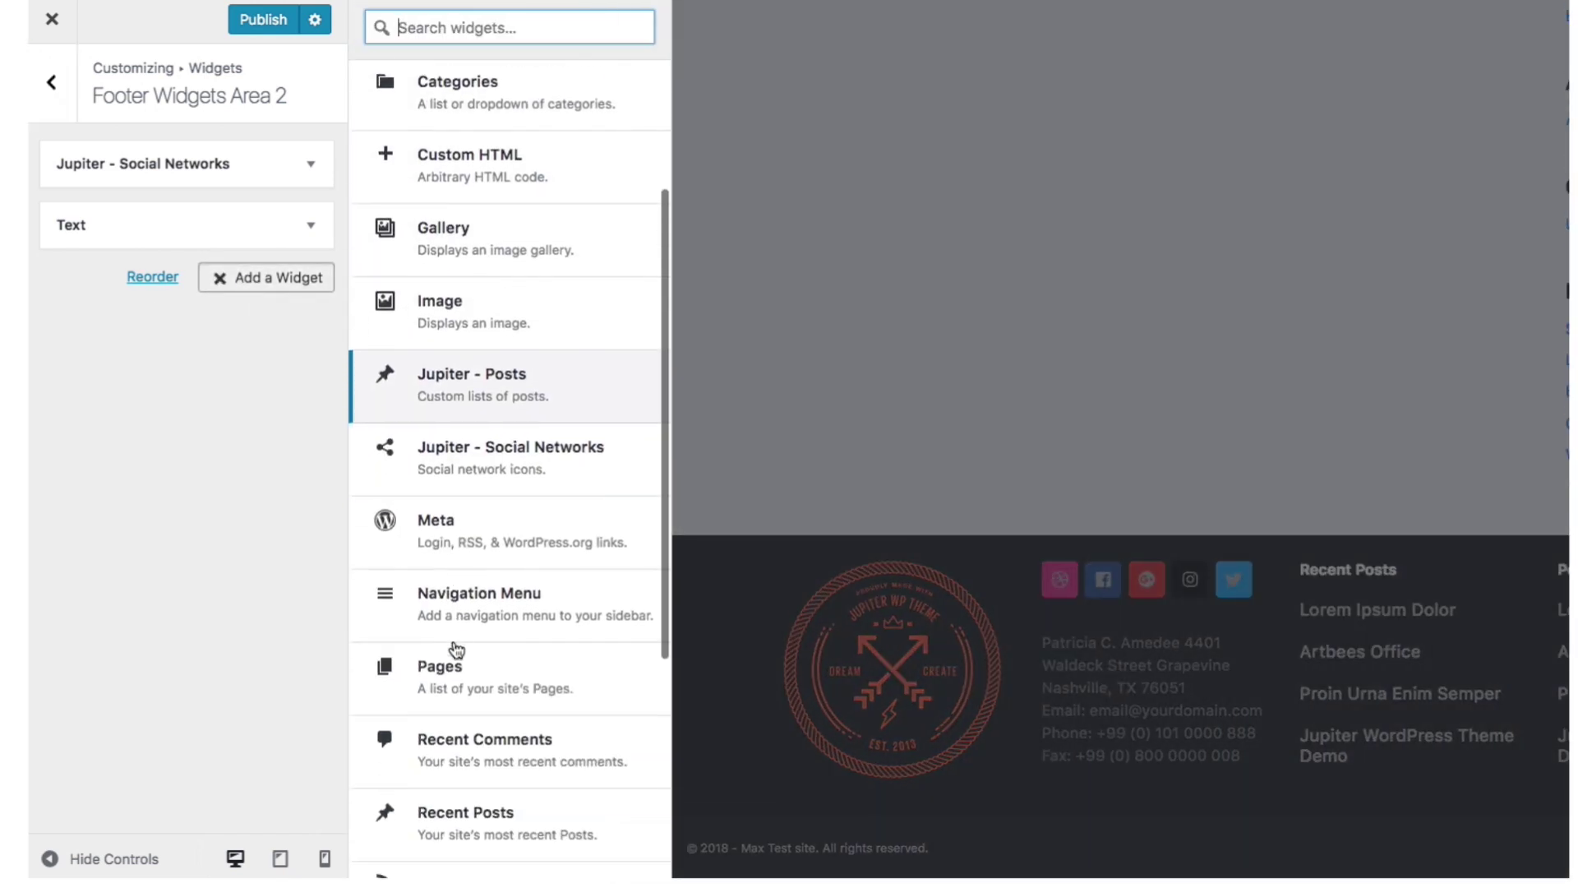
scroll(457, 649, down, 2)
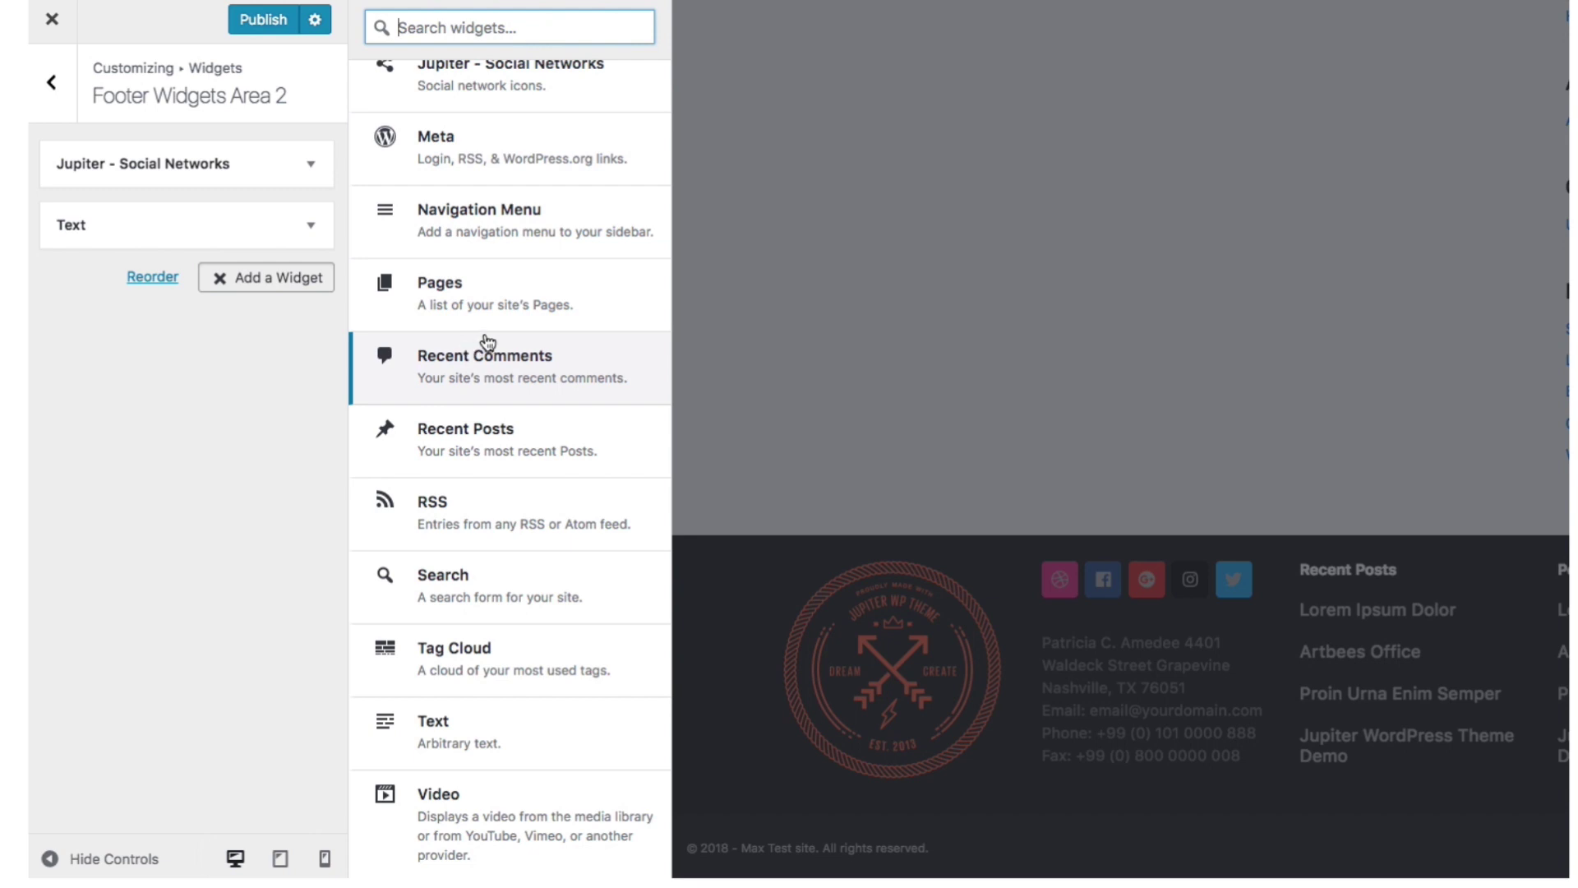
scroll(487, 341, up, 5)
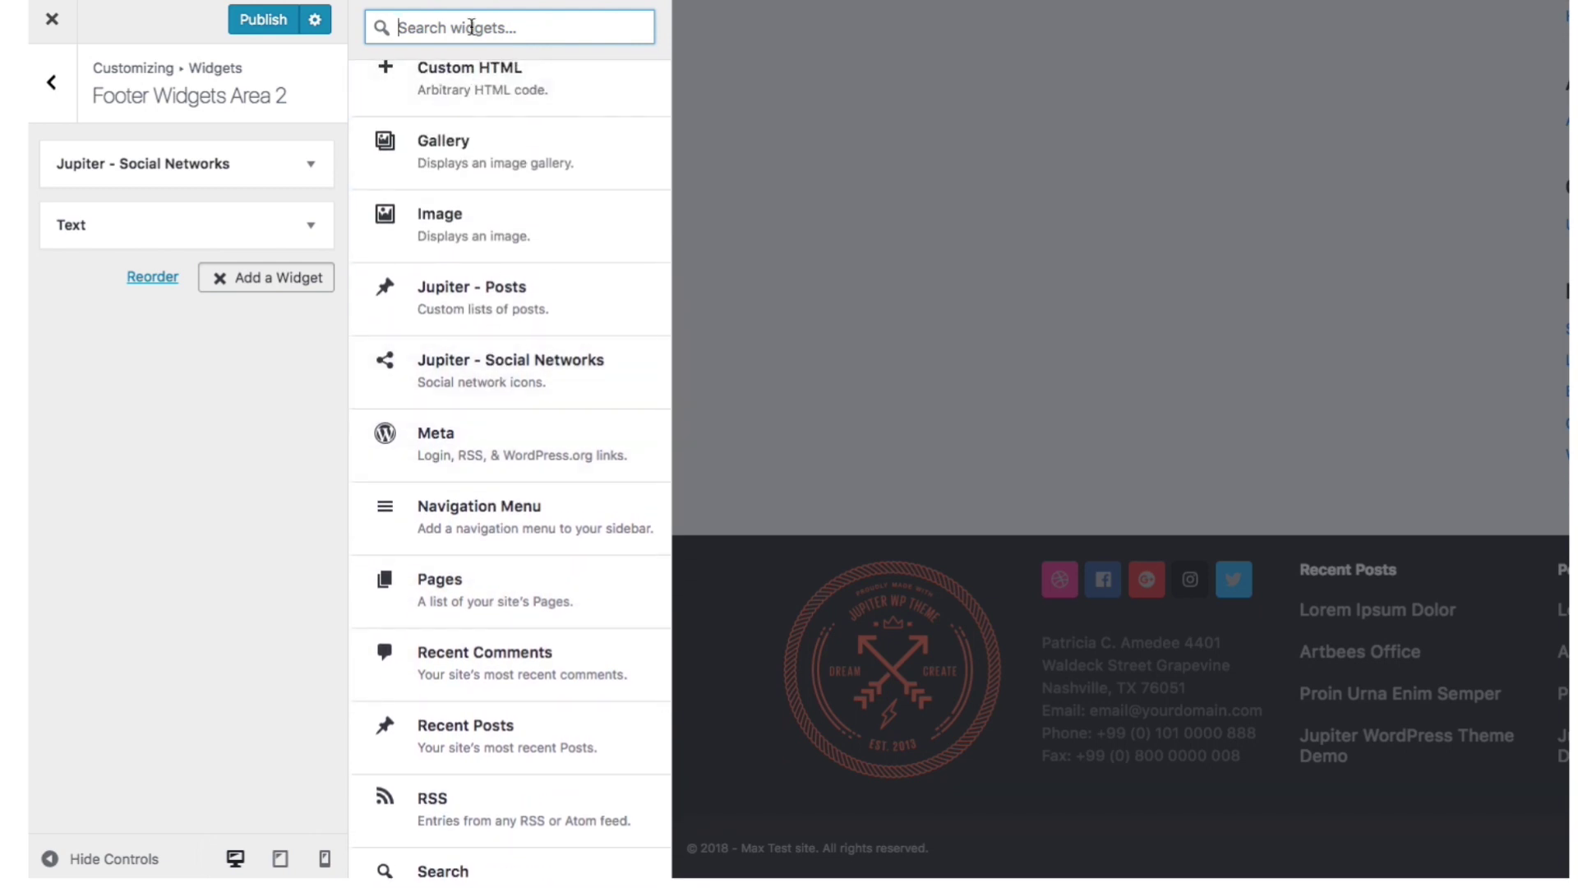
text(text)
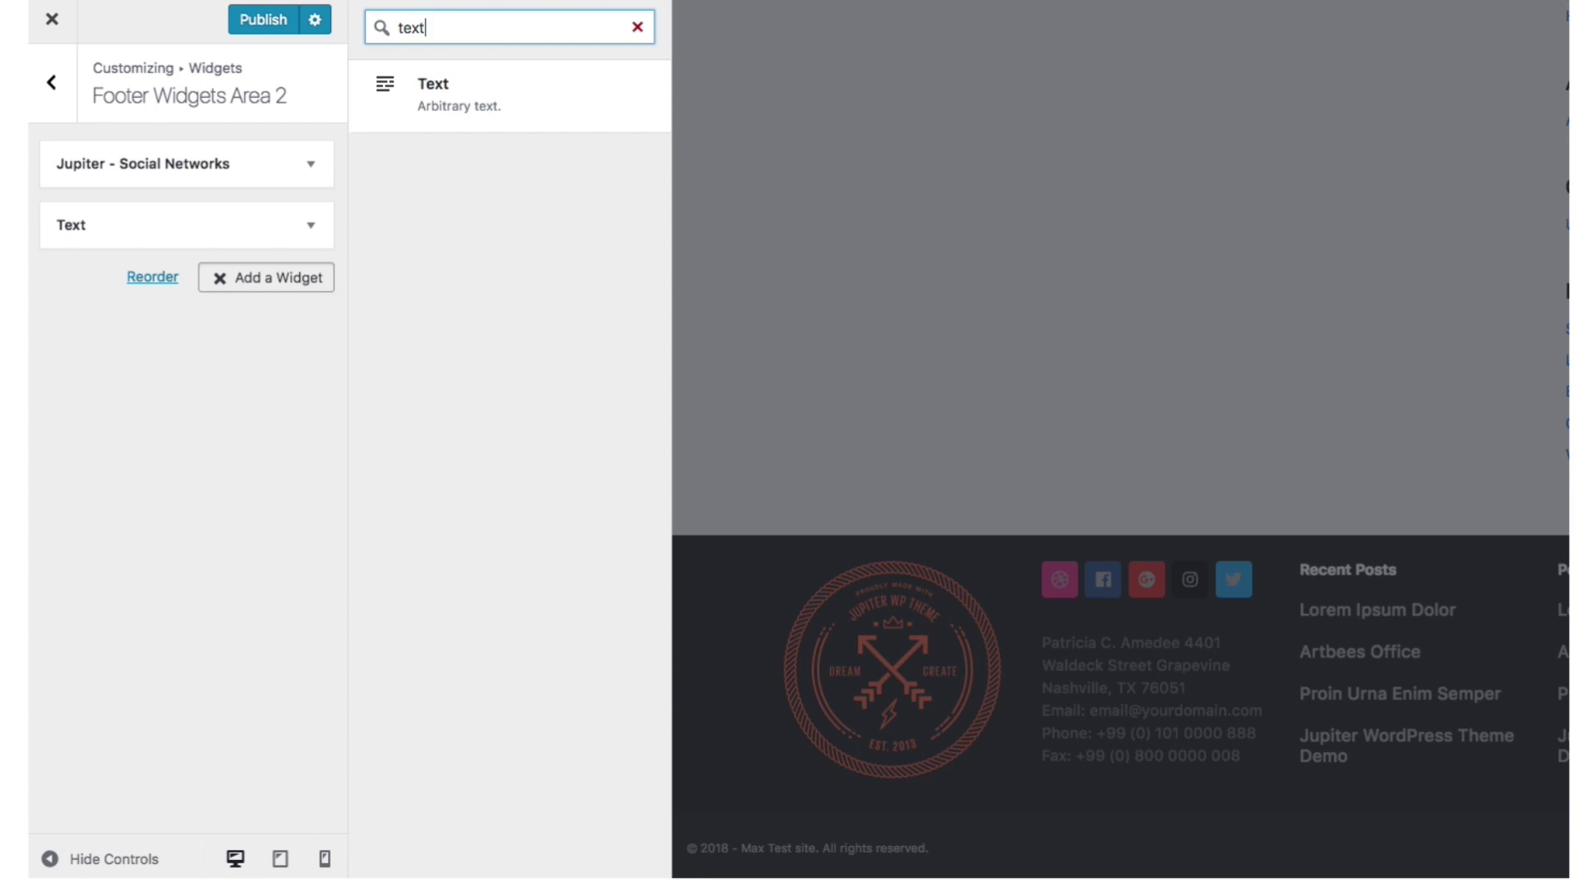
click(455, 108)
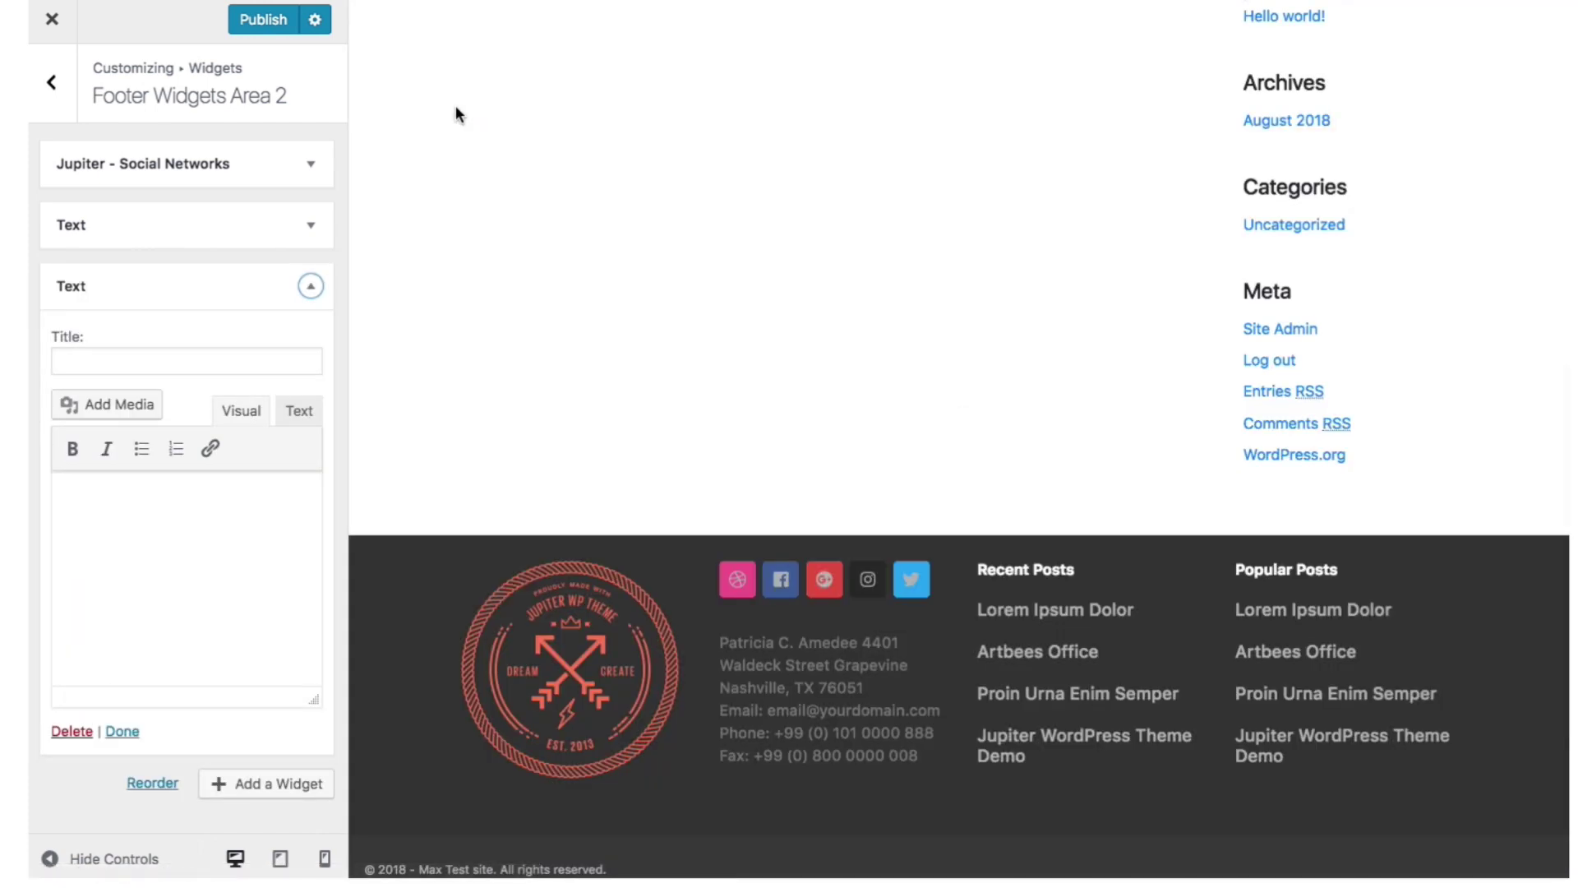
Step: Title the new widget 'This is a test title' with body 'This is a test content , I hope you will like it.'
click(170, 359)
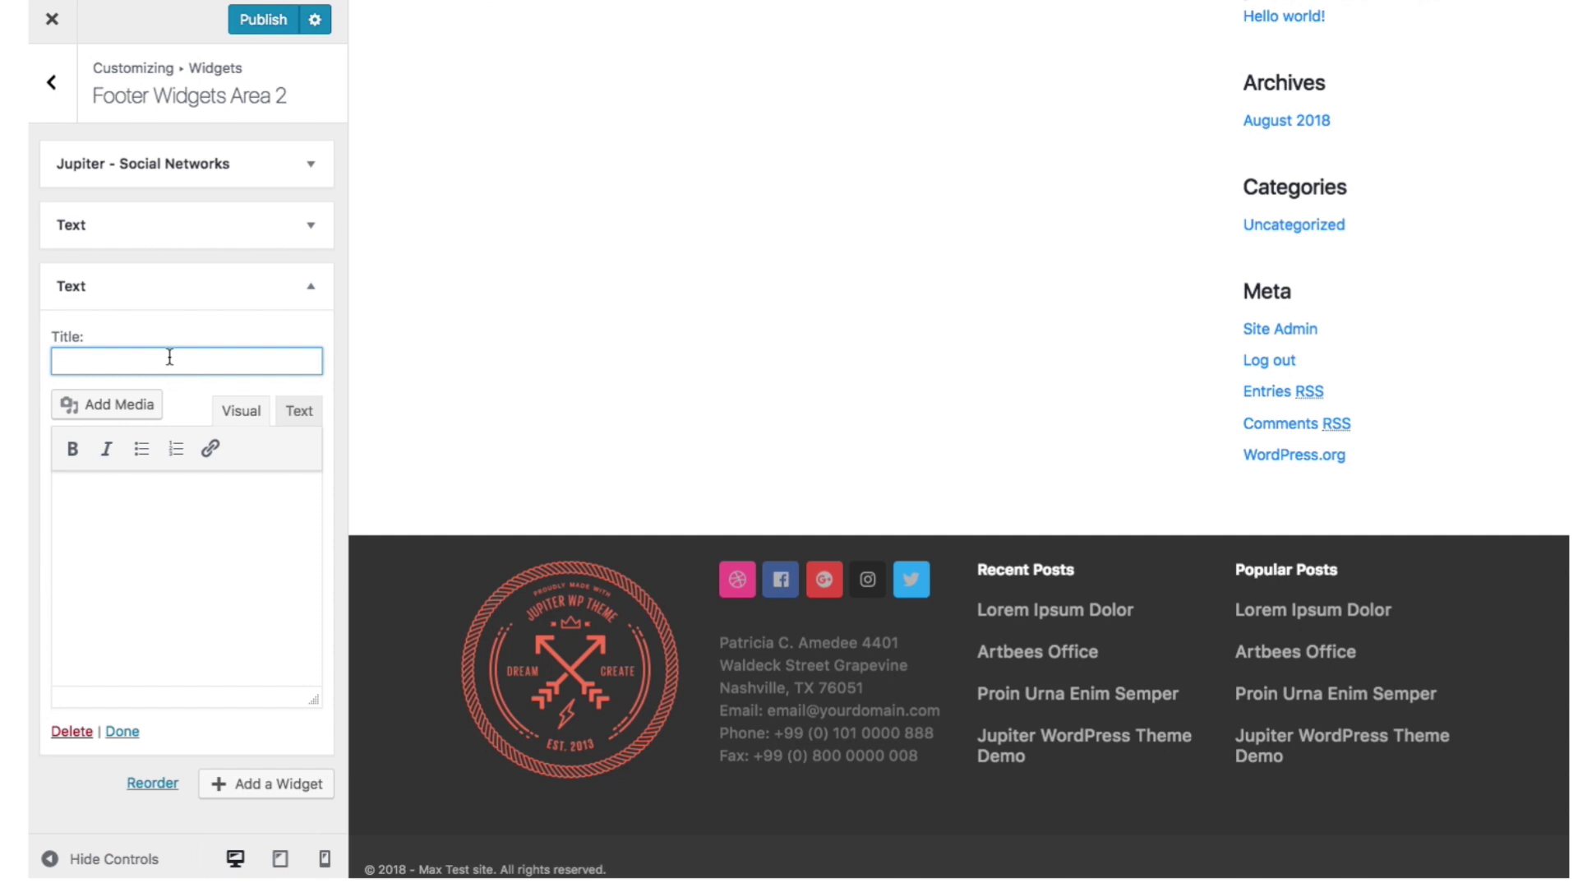
text(this is)
key(super+a)
text(This is a test t)
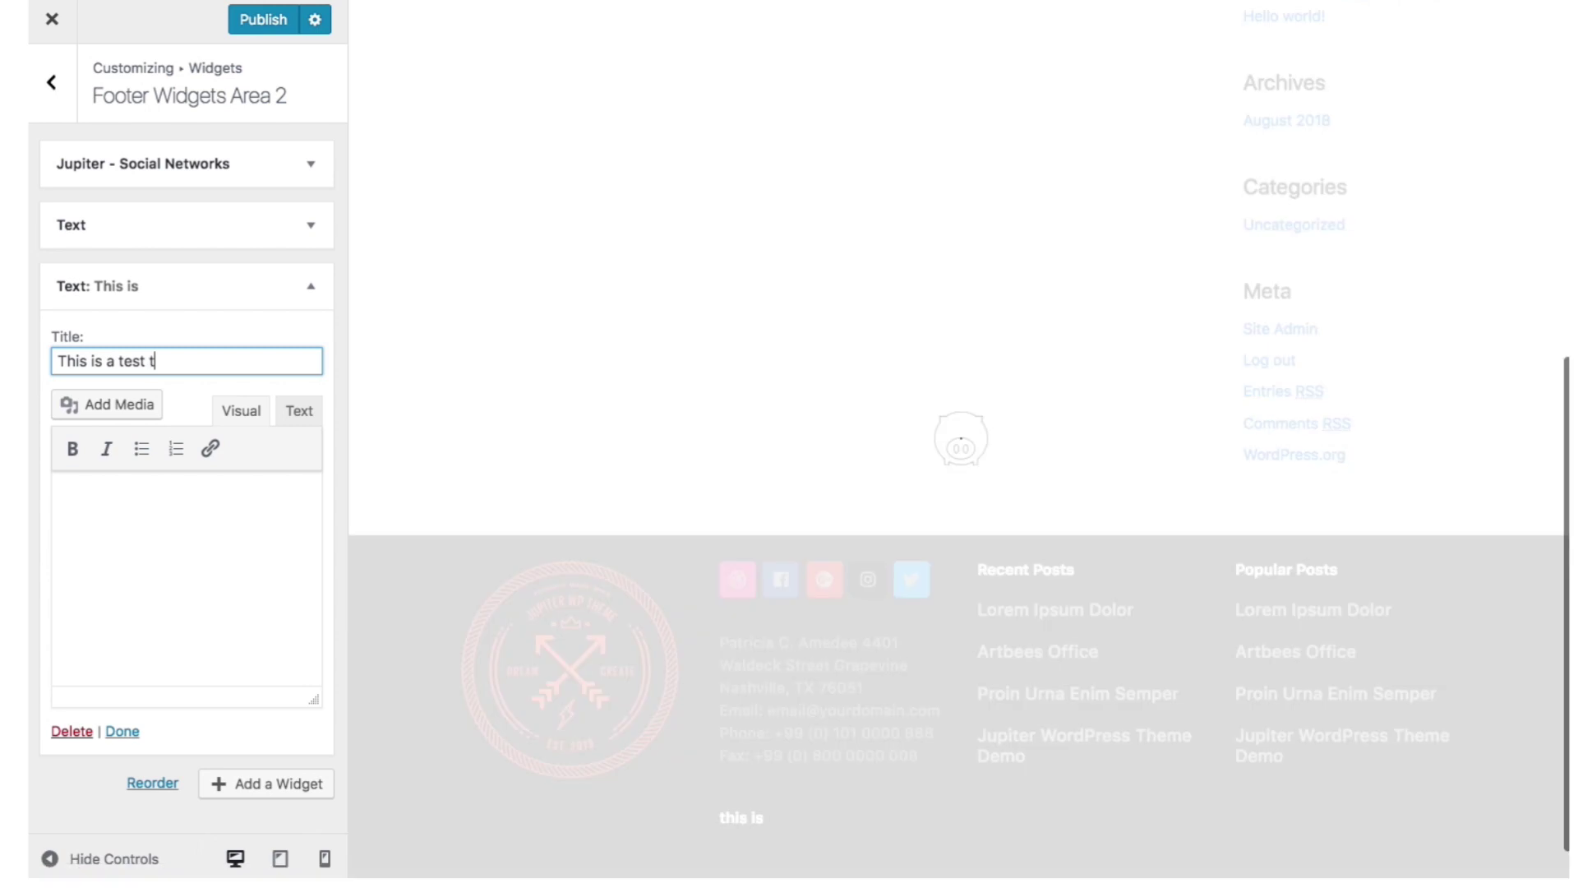
text(ile)
key(BackSpace)
key(BackSpace)
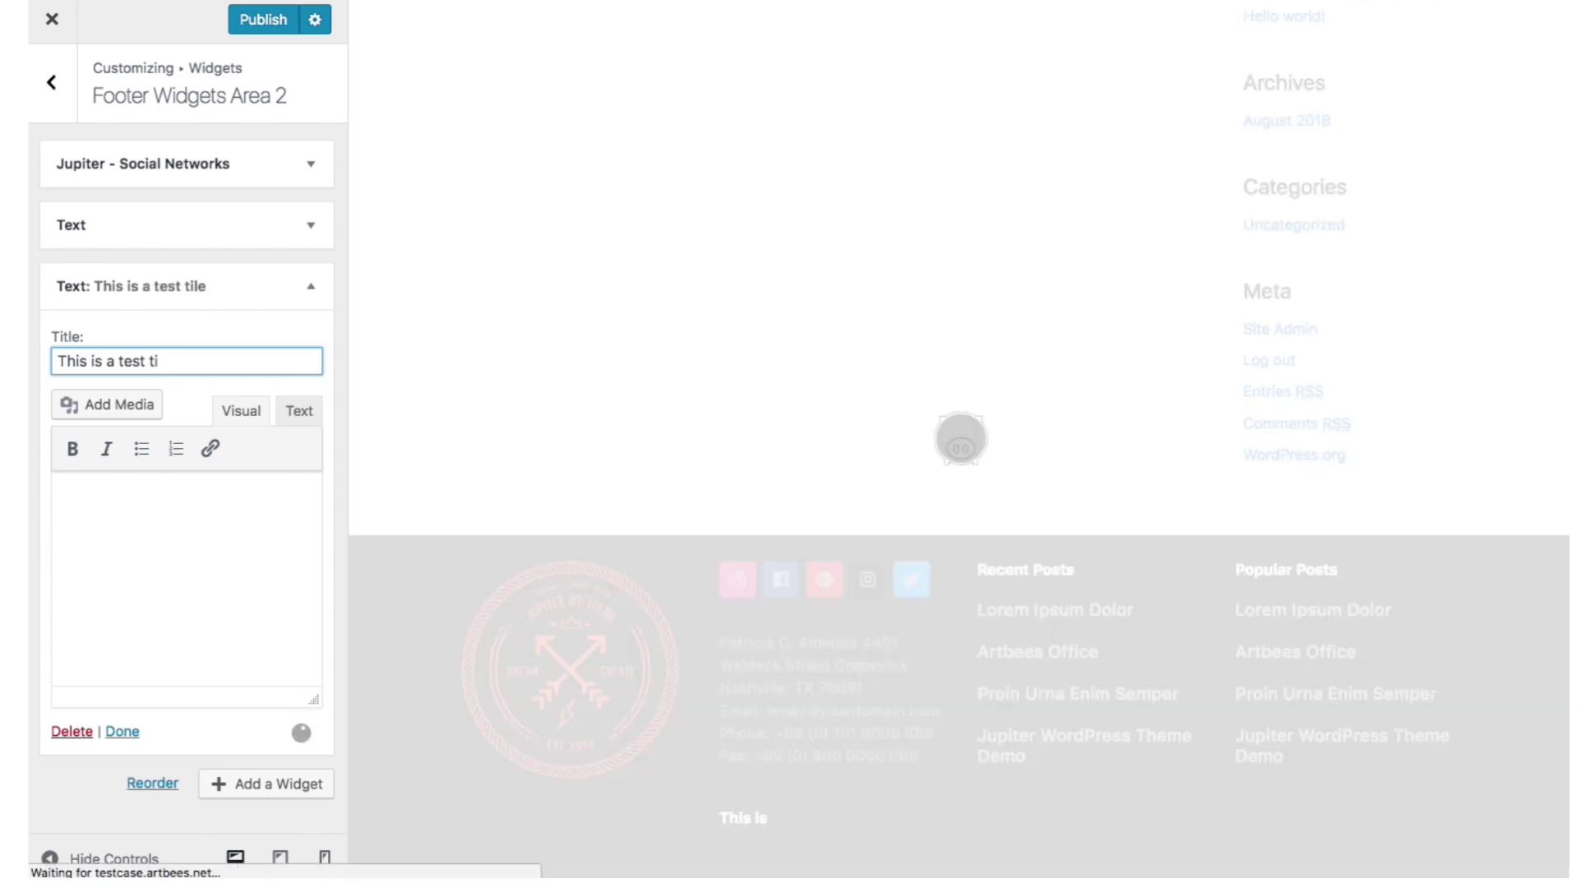
text(tle)
click(119, 549)
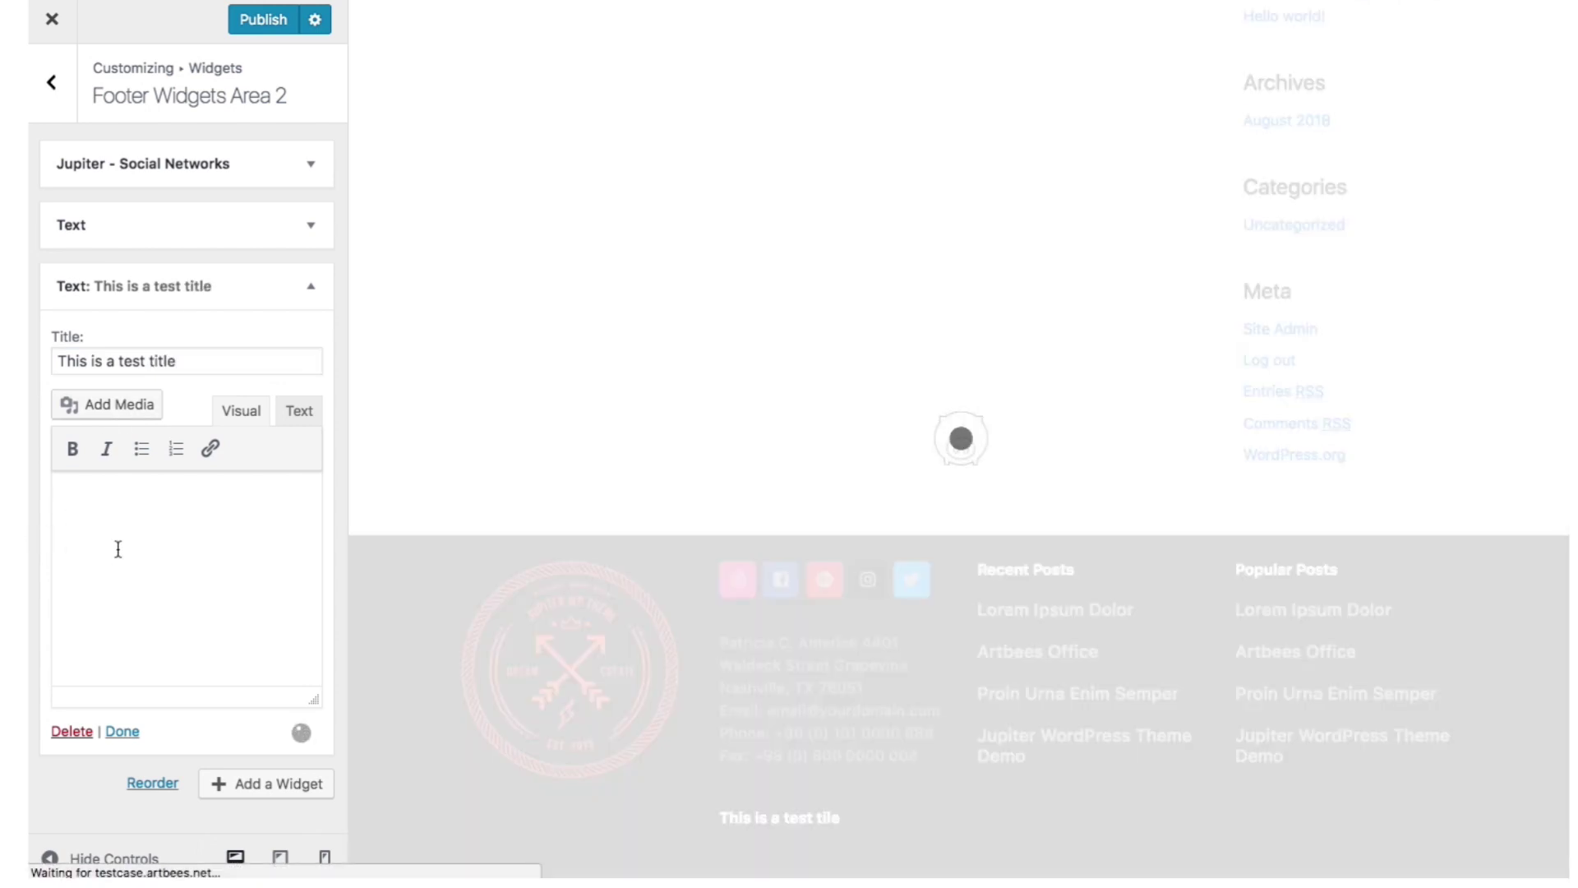
text(This is a test c)
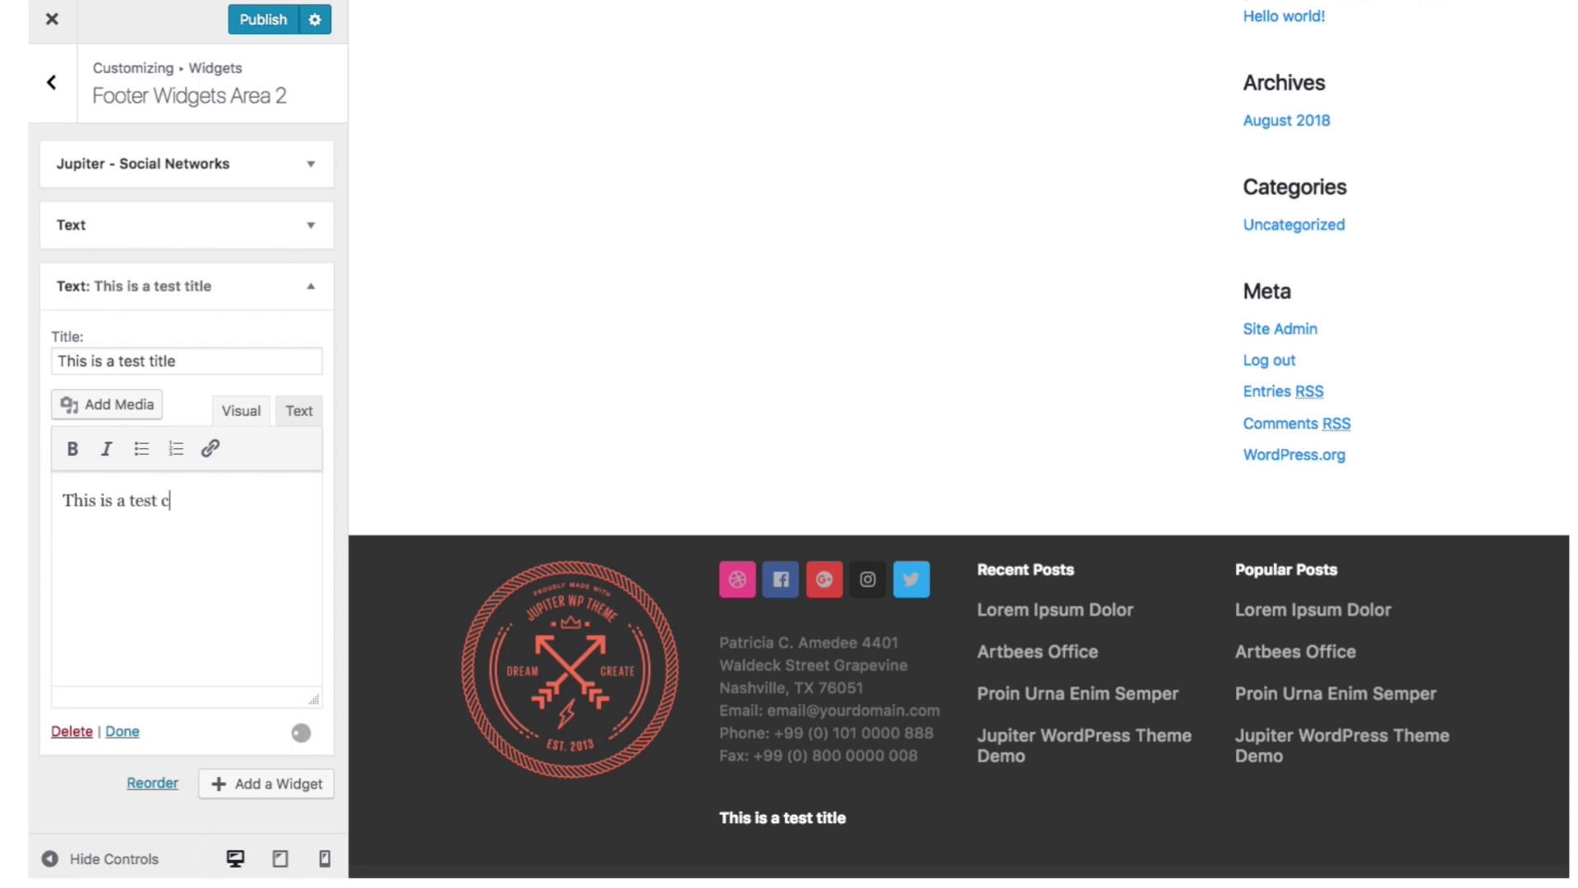
text(ontent )
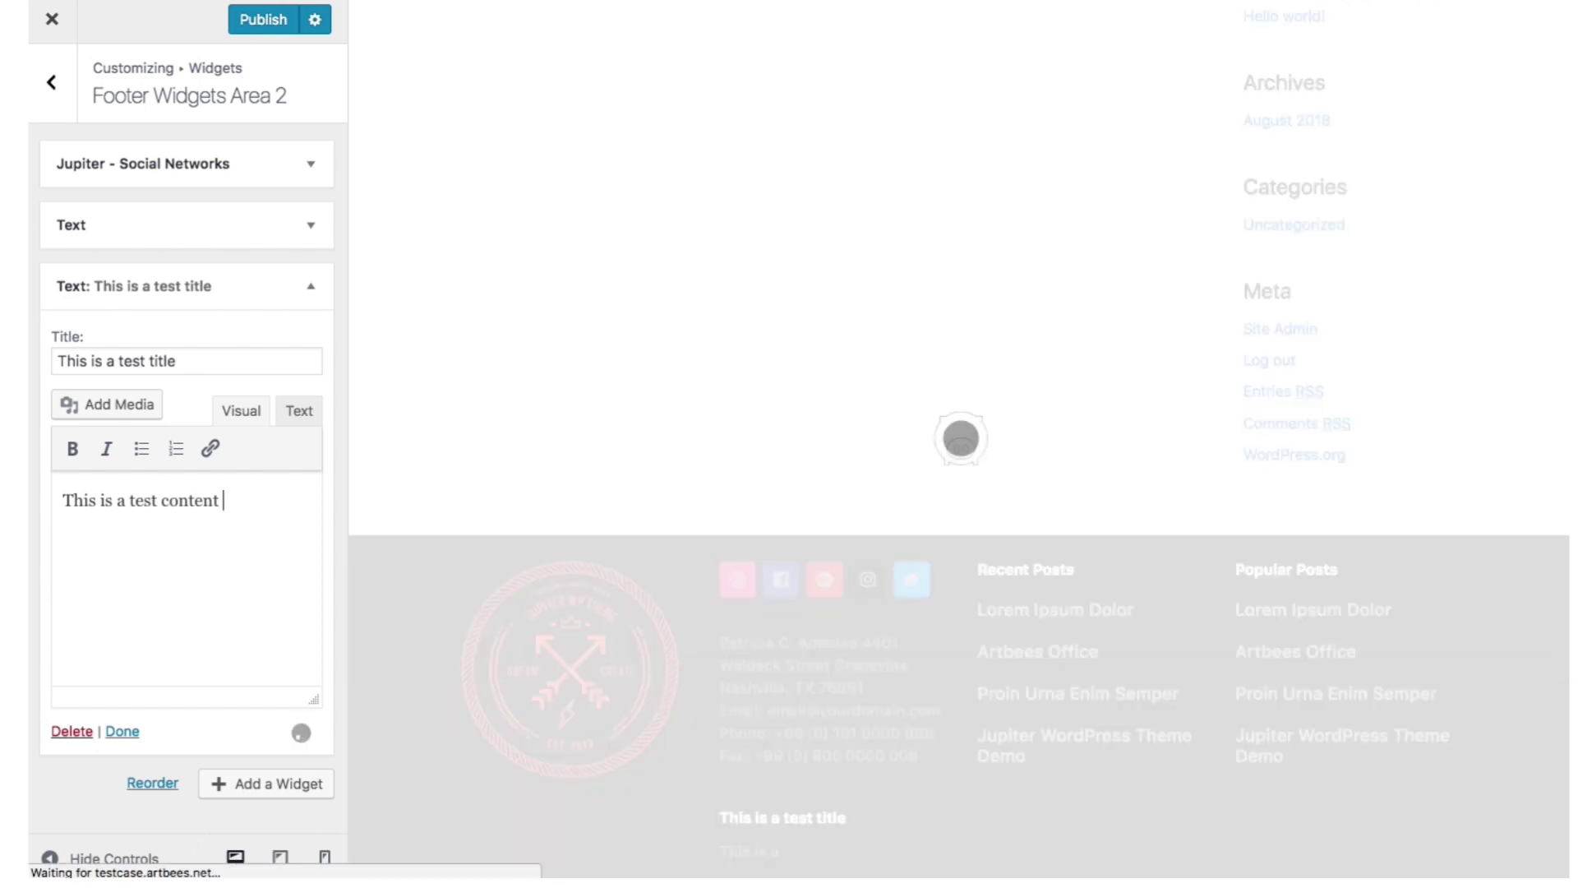
text(, I hope)
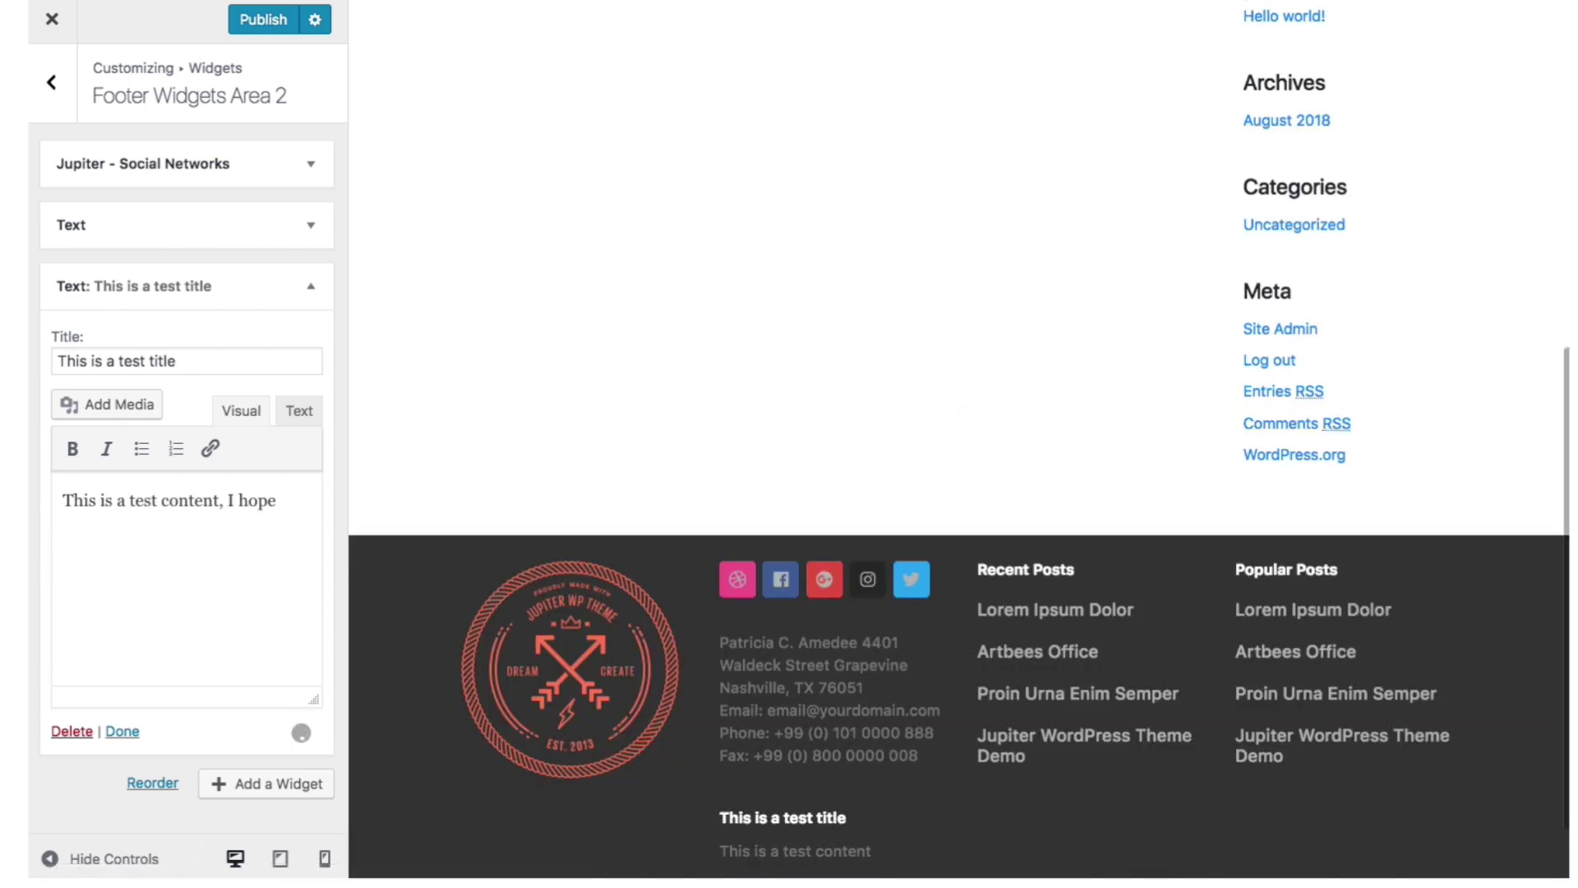
text( you wil)
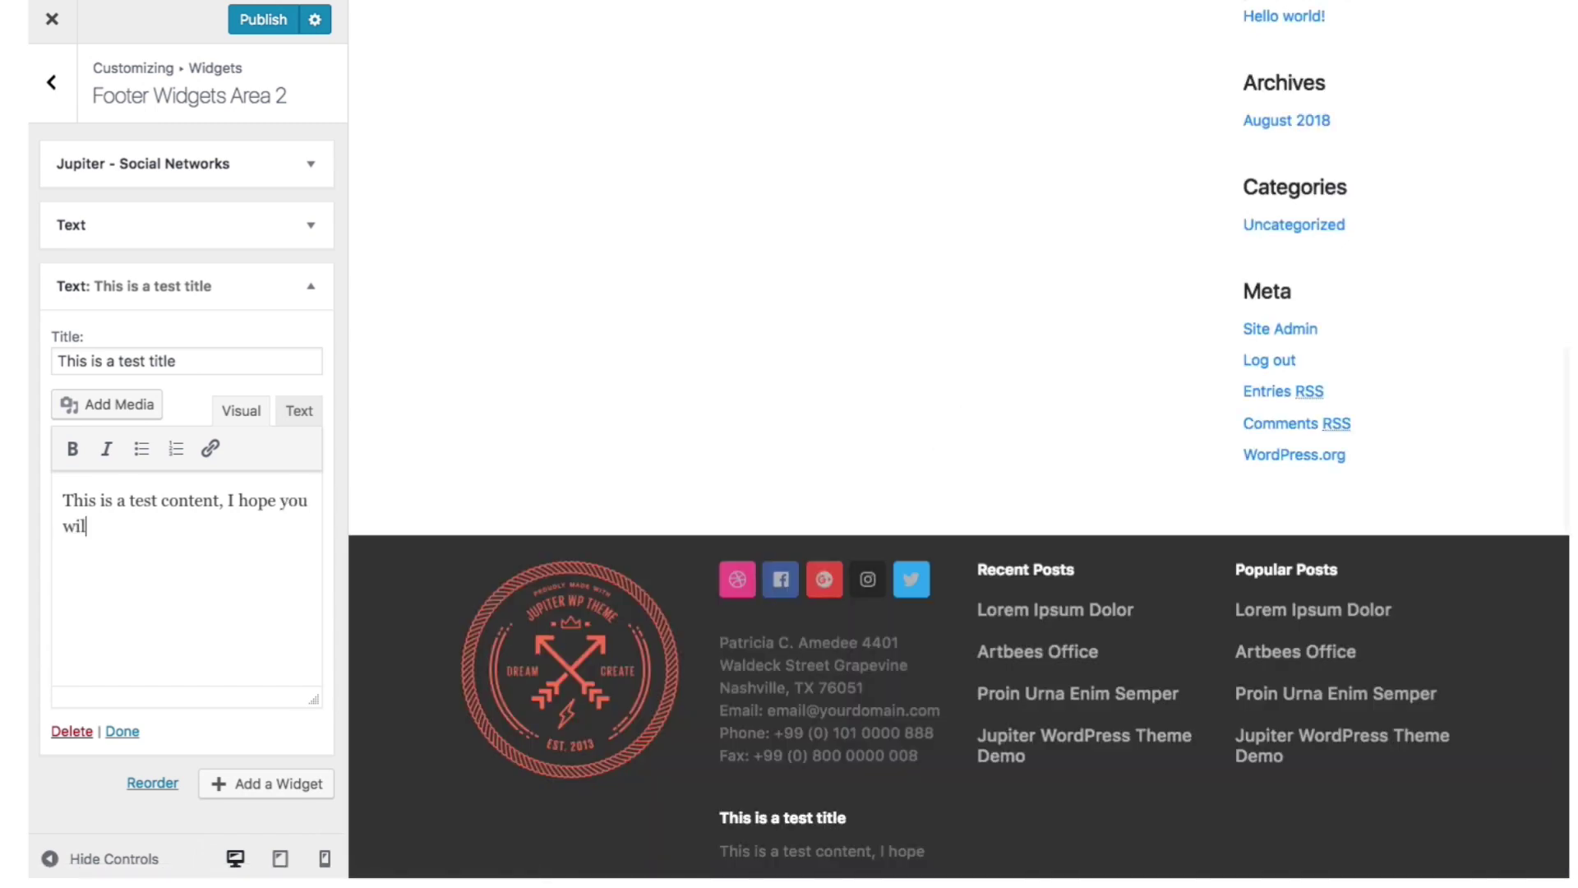
text(l like it.)
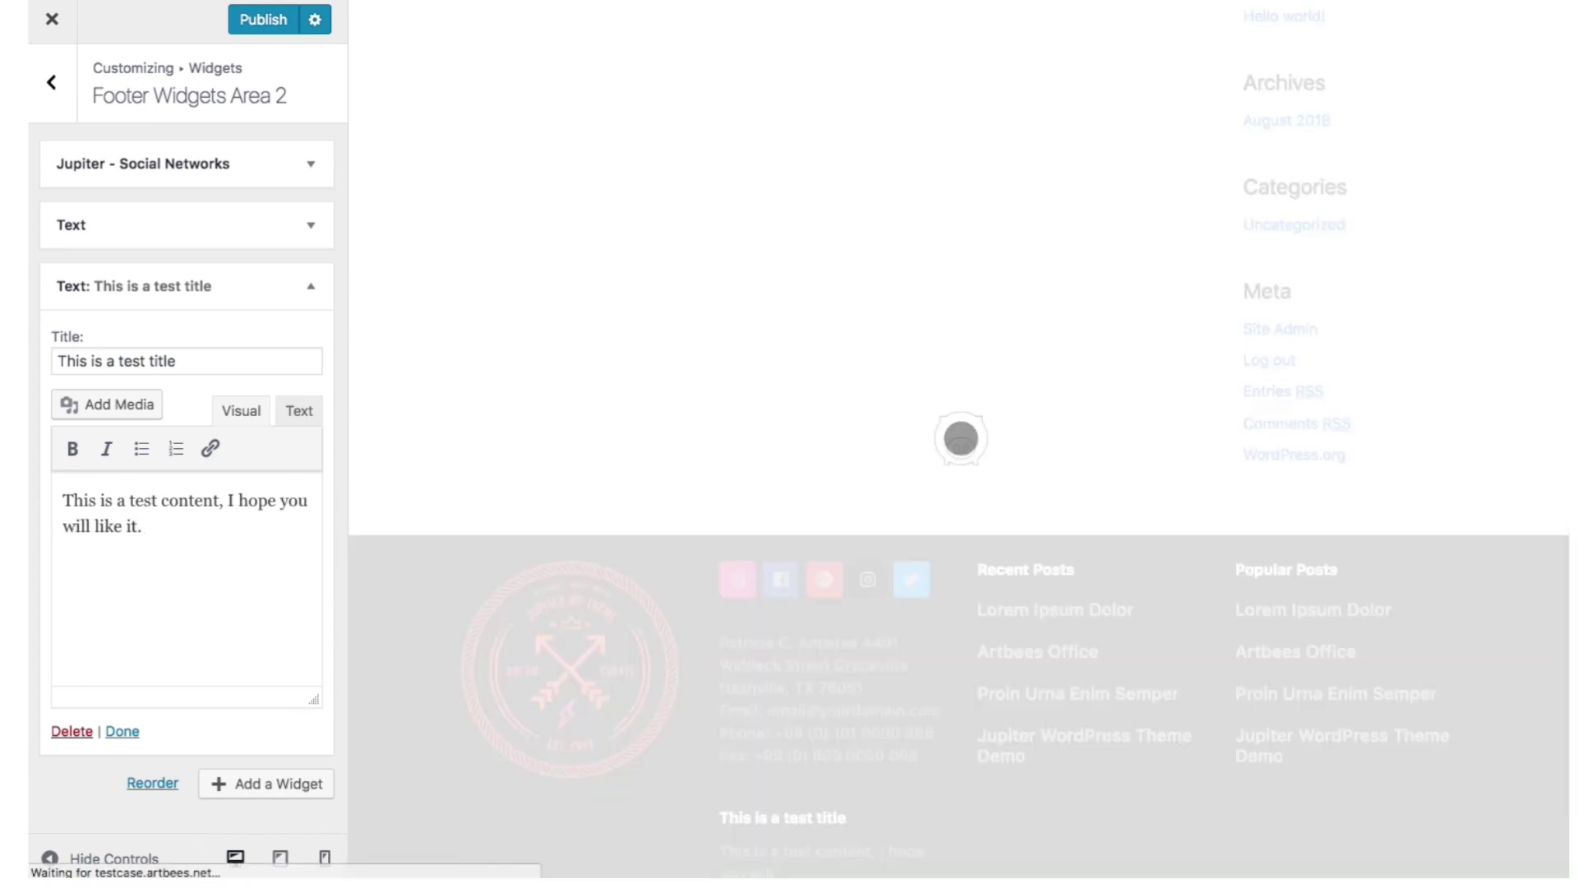